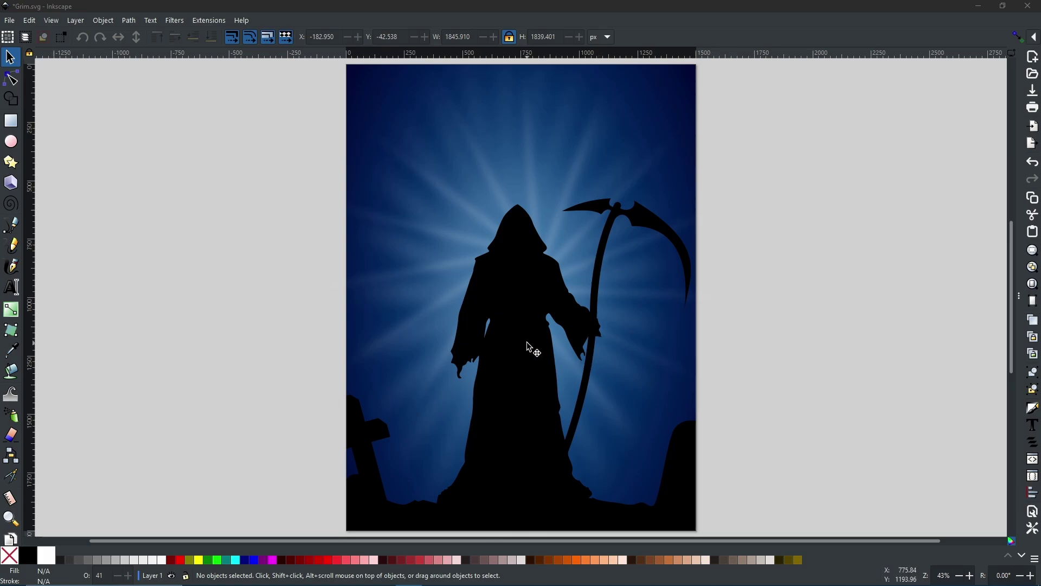
# - Inspect the reaper, light rays and background, undoing an accidental shift of the rays
pyautogui.click(531, 348)
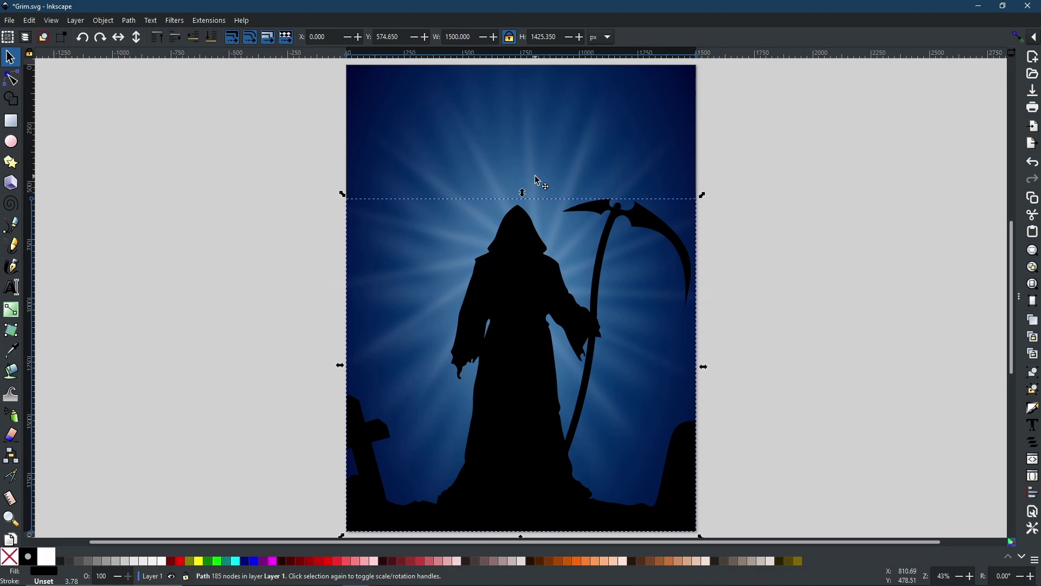
pyautogui.click(539, 182)
pyautogui.moveTo(535, 178)
pyautogui.mouseDown()
pyautogui.moveTo(475, 185)
pyautogui.moveTo(403, 173)
pyautogui.moveTo(458, 192)
pyautogui.moveTo(458, 178)
pyautogui.moveTo(434, 174)
pyautogui.moveTo(430, 211)
pyautogui.moveTo(522, 187)
pyautogui.mouseUp()
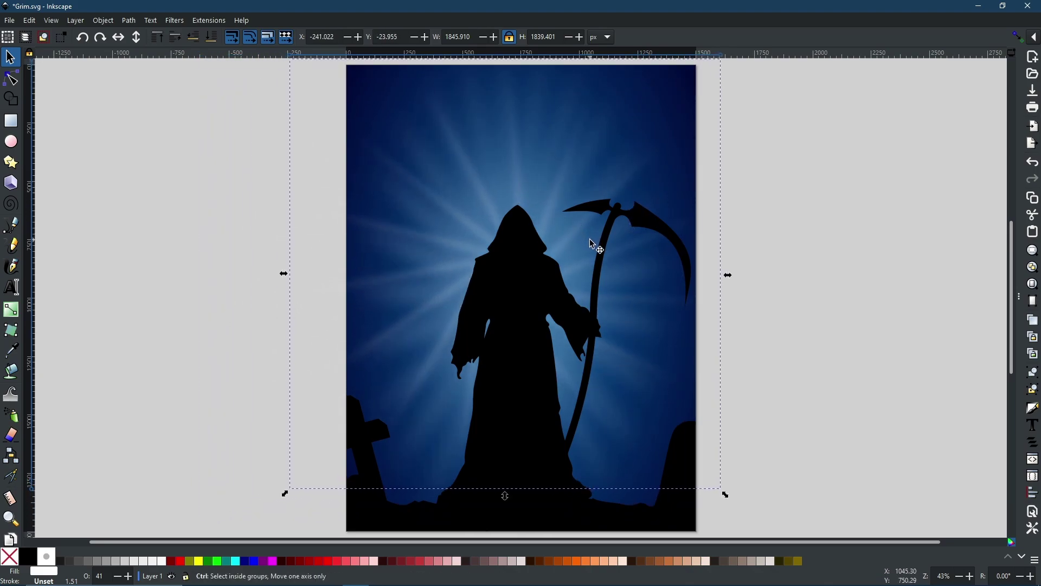
pyautogui.hotkey('ctrl', 'z')
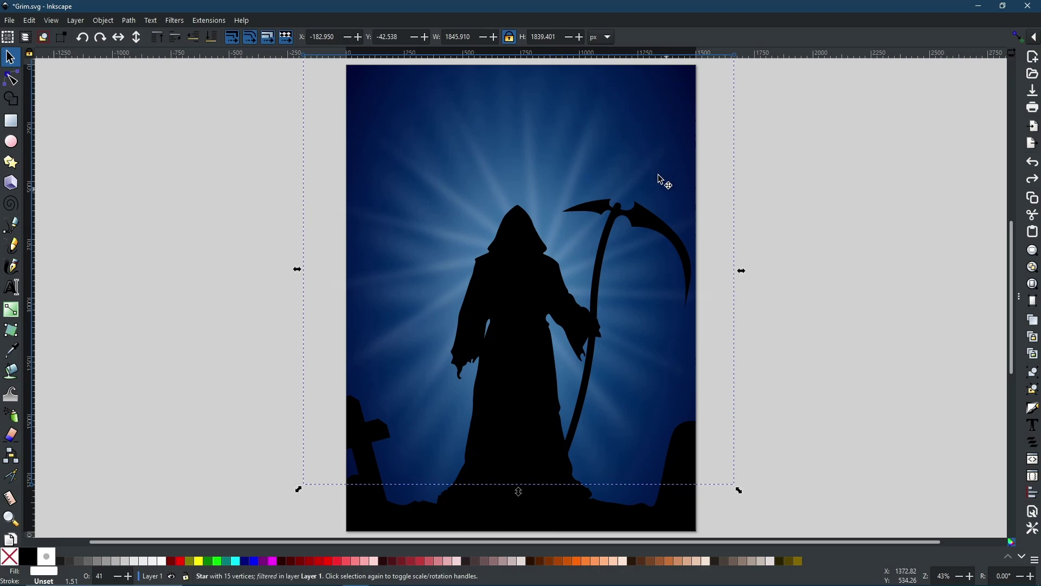
pyautogui.click(687, 89)
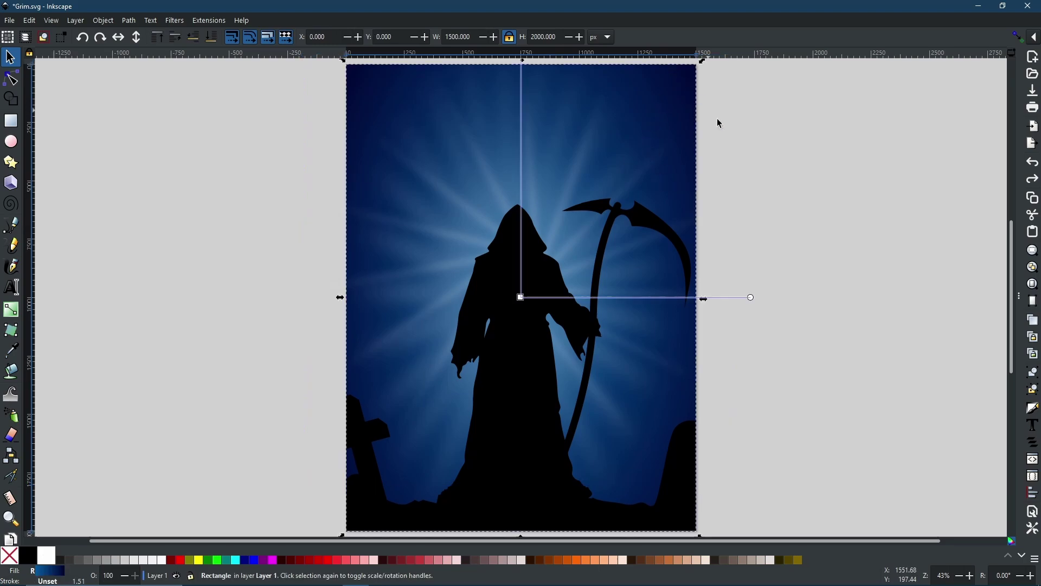
pyautogui.click(776, 337)
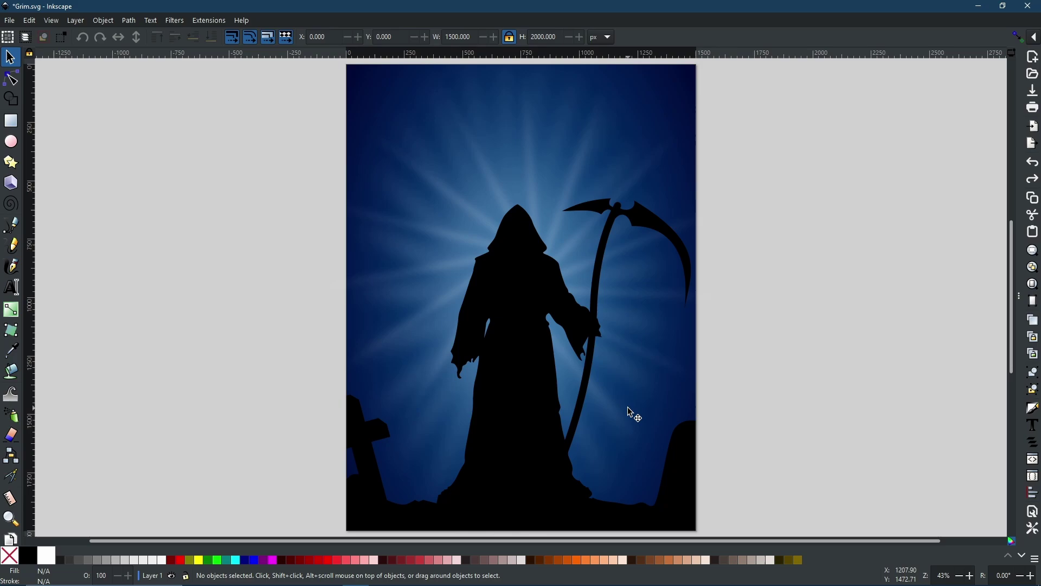
# - With snapping on, draw a rectangle exactly covering the 1500×2000 page
pyautogui.click(12, 122)
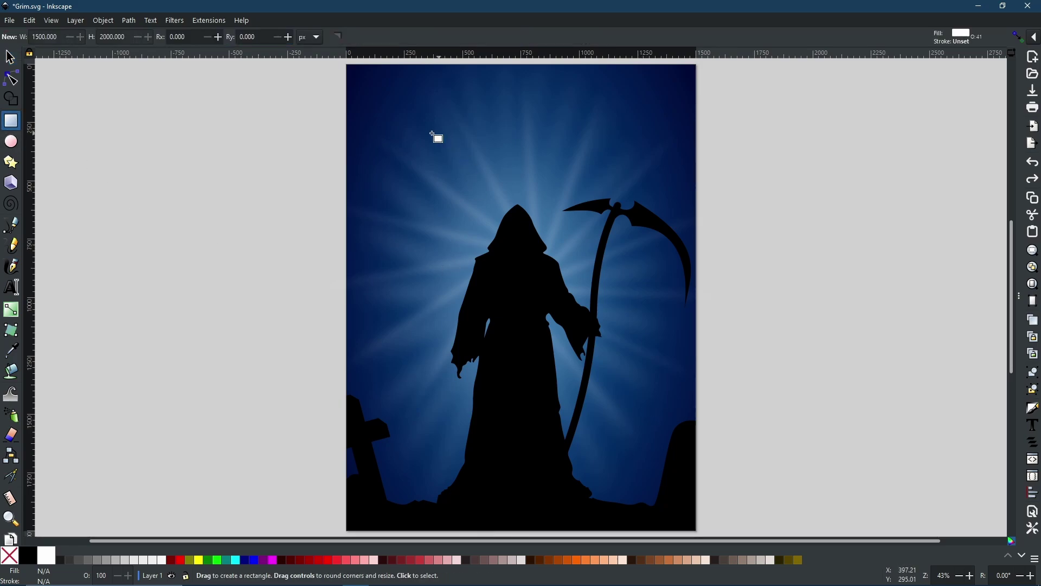
pyautogui.click(1023, 38)
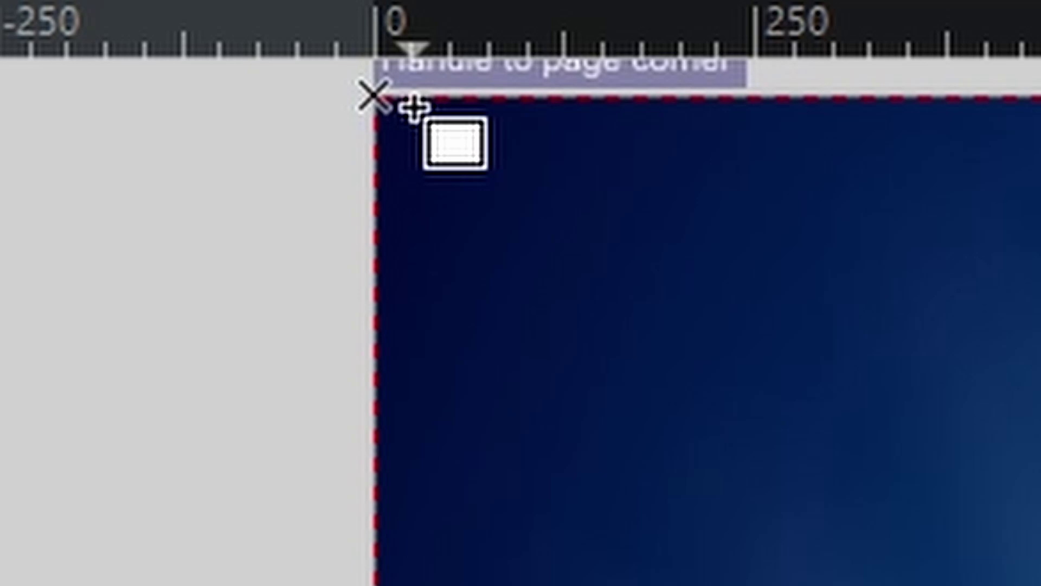
pyautogui.moveTo(374, 97); pyautogui.dragTo(1040, 585)
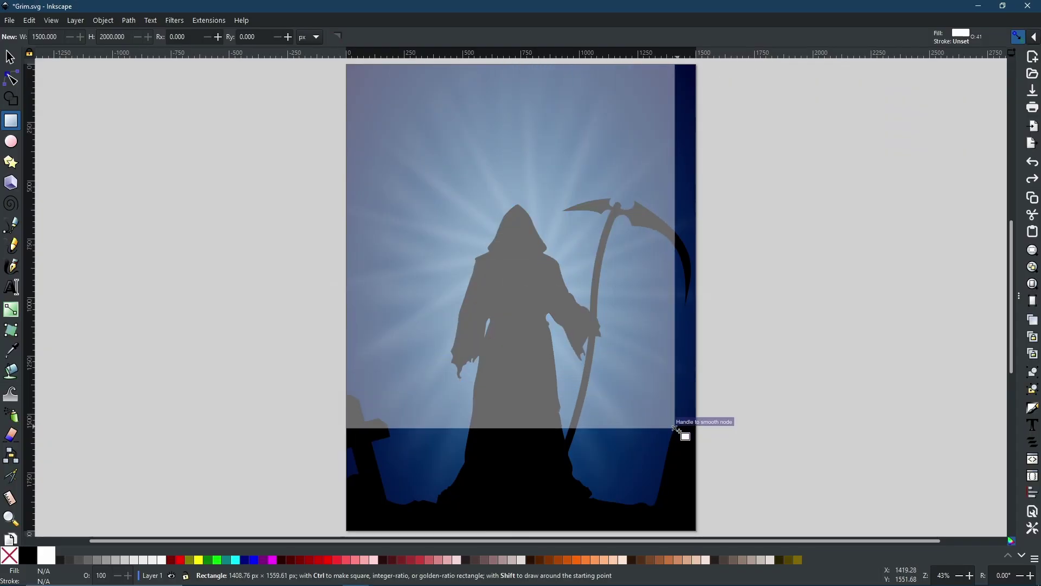
pyautogui.moveTo(675, 428); pyautogui.dragTo(696, 532)
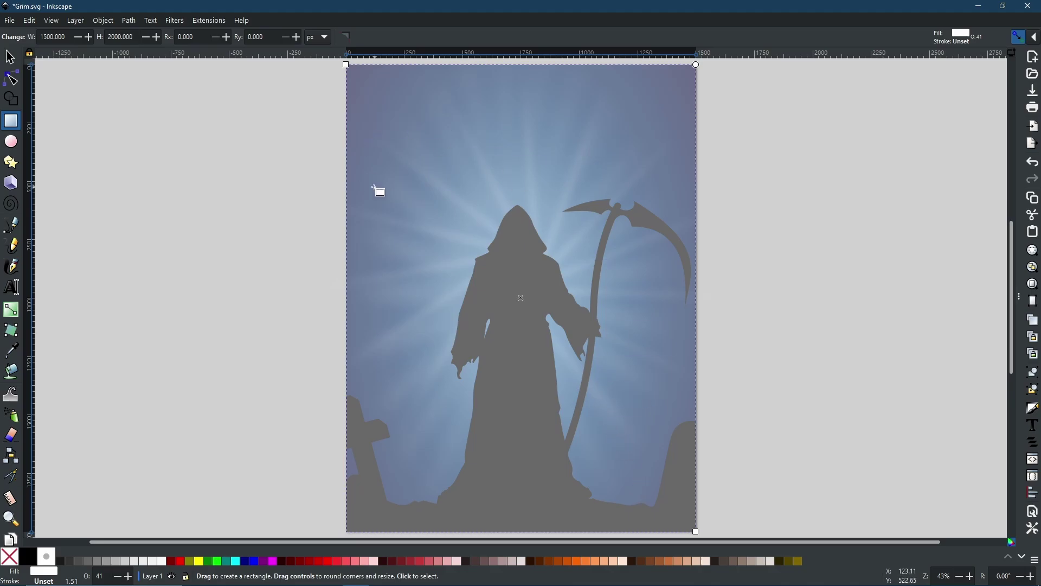
# - Convert the page-sized rectangle into a path with Object to Path
pyautogui.click(127, 21)
pyautogui.click(141, 35)
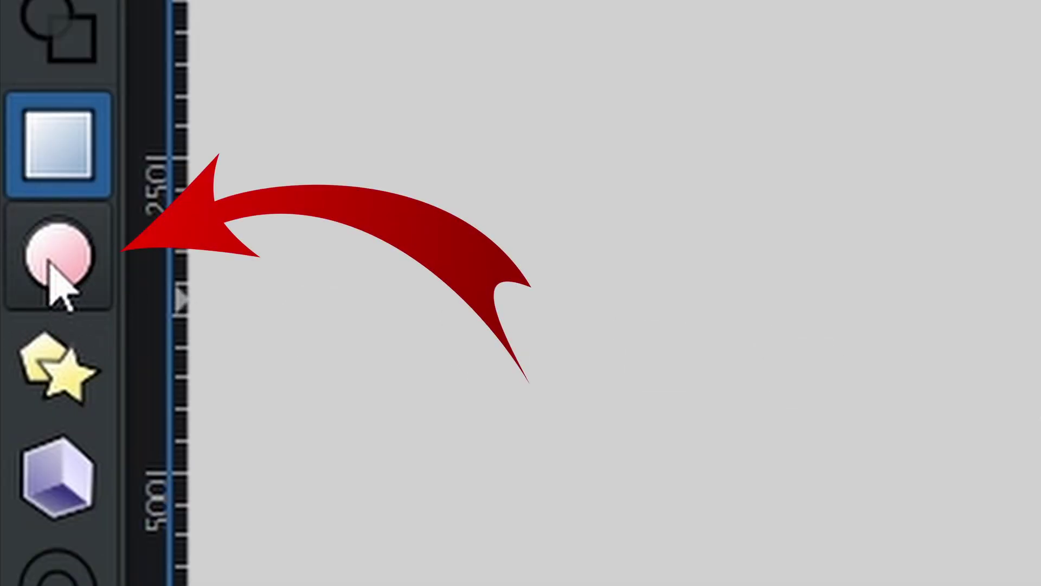
pyautogui.click(10, 142)
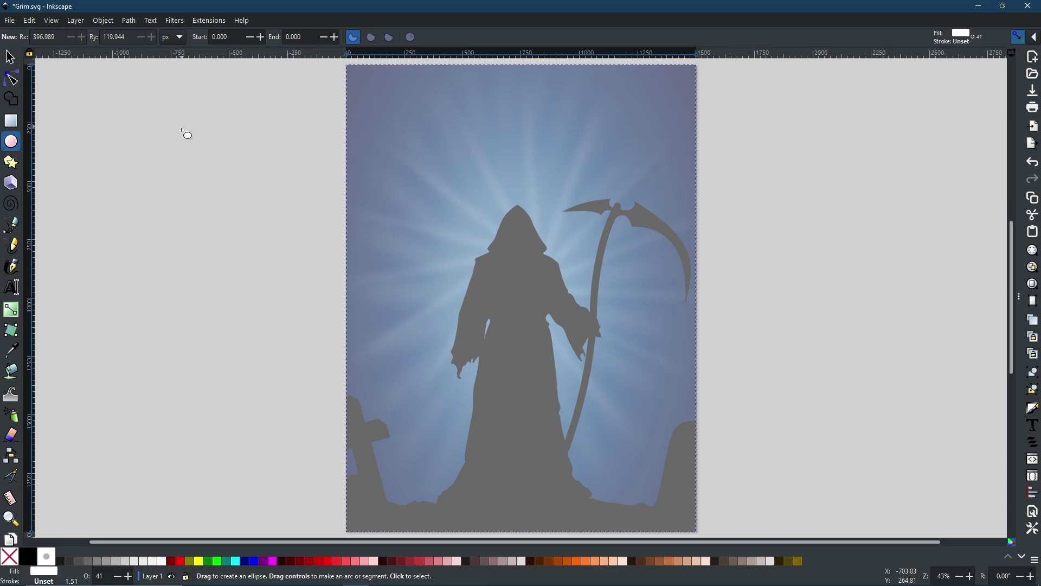
# - Draw a wide ellipse across the page, then narrow it from the sides
pyautogui.moveTo(179, 130); pyautogui.dragTo(865, 454)
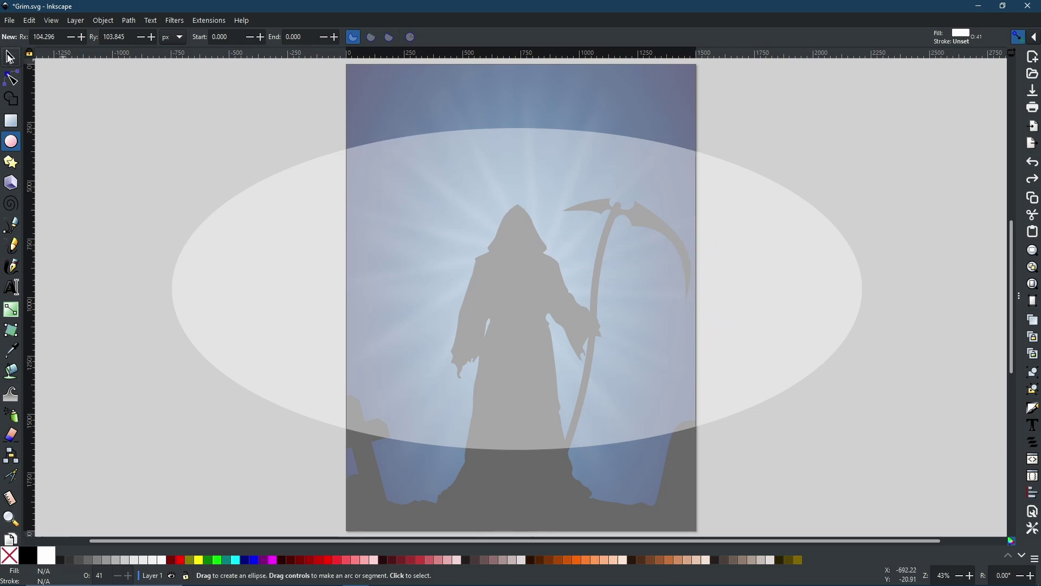
pyautogui.press('s')
pyautogui.click(606, 286)
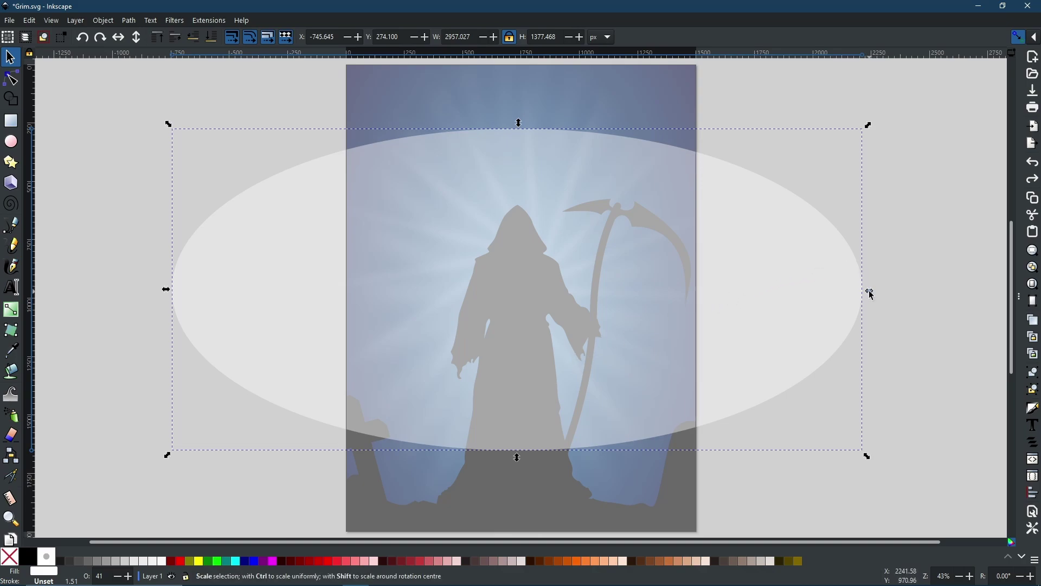
pyautogui.moveTo(870, 291); pyautogui.dragTo(785, 277)
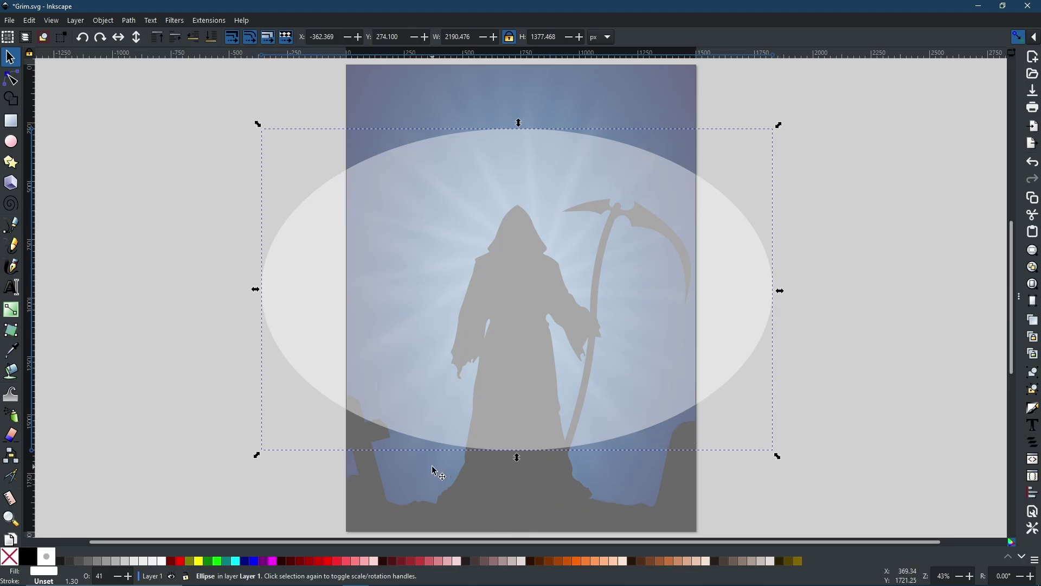
# - Stretch the ellipse taller above the page and select it with the page-sized overlay
pyautogui.scroll(-1, 597, 225)
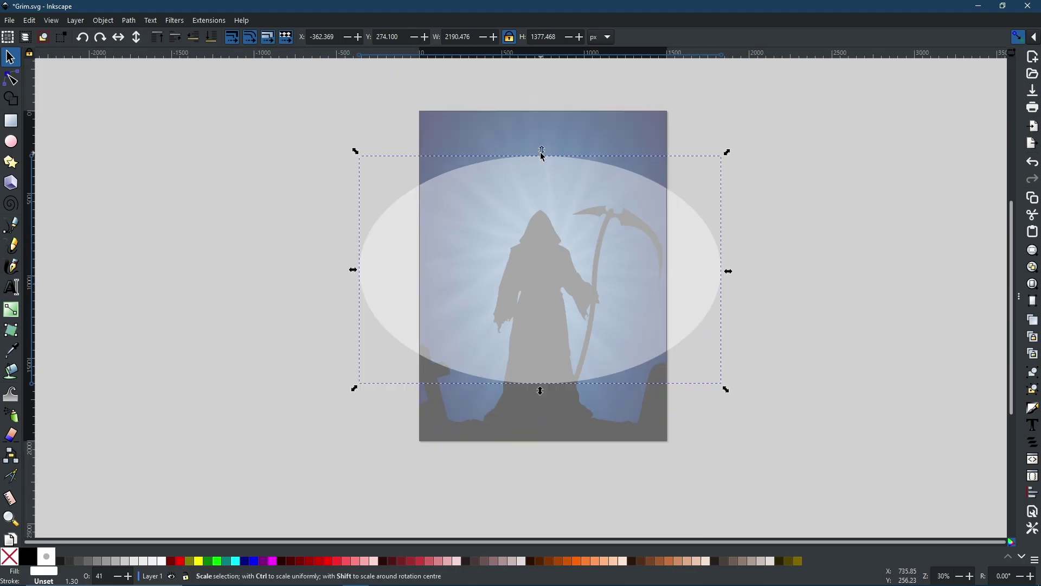
pyautogui.moveTo(542, 153); pyautogui.dragTo(559, 135)
pyautogui.scroll(-8, 612, 288)
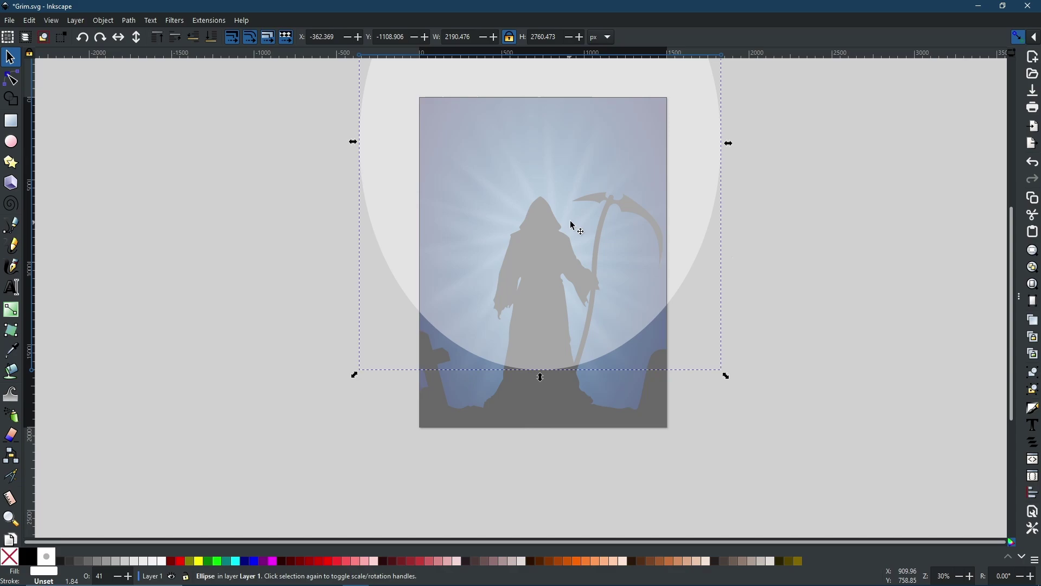
pyautogui.moveTo(574, 226); pyautogui.dragTo(572, 238)
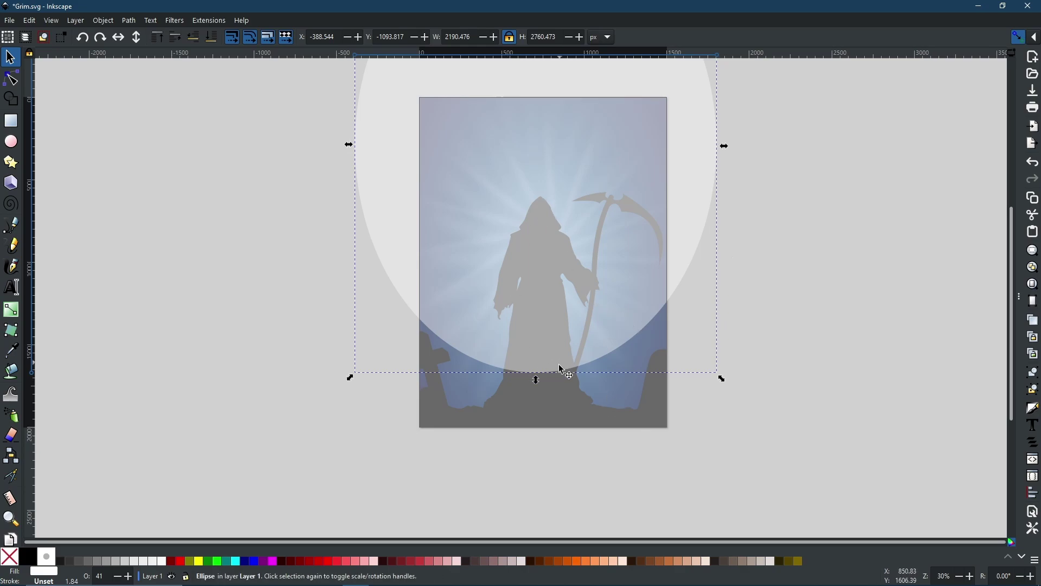
pyautogui.press('shift')
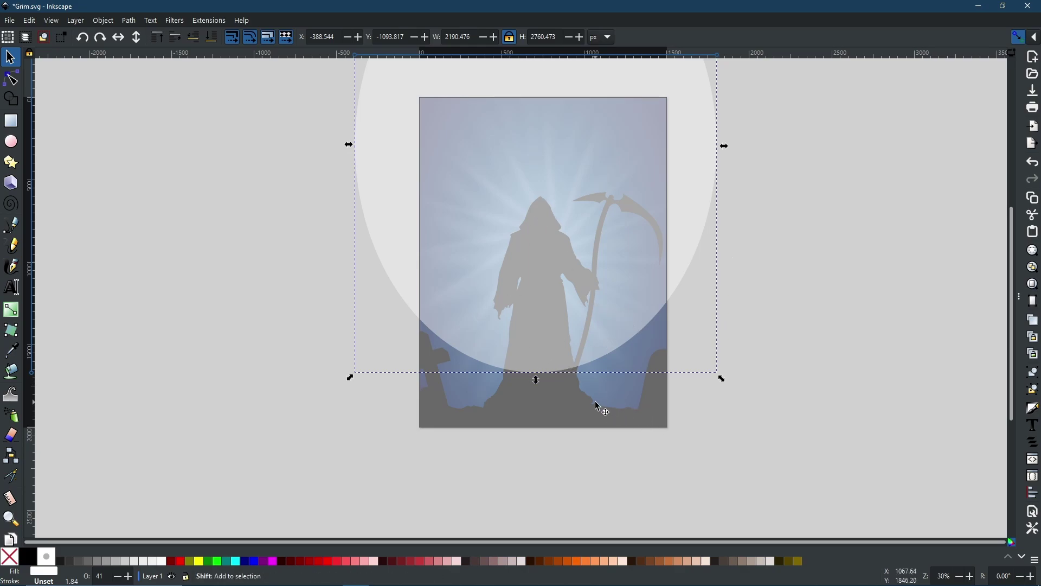
pyautogui.keyDown('shift'); pyautogui.click(598, 406); pyautogui.keyUp('shift')
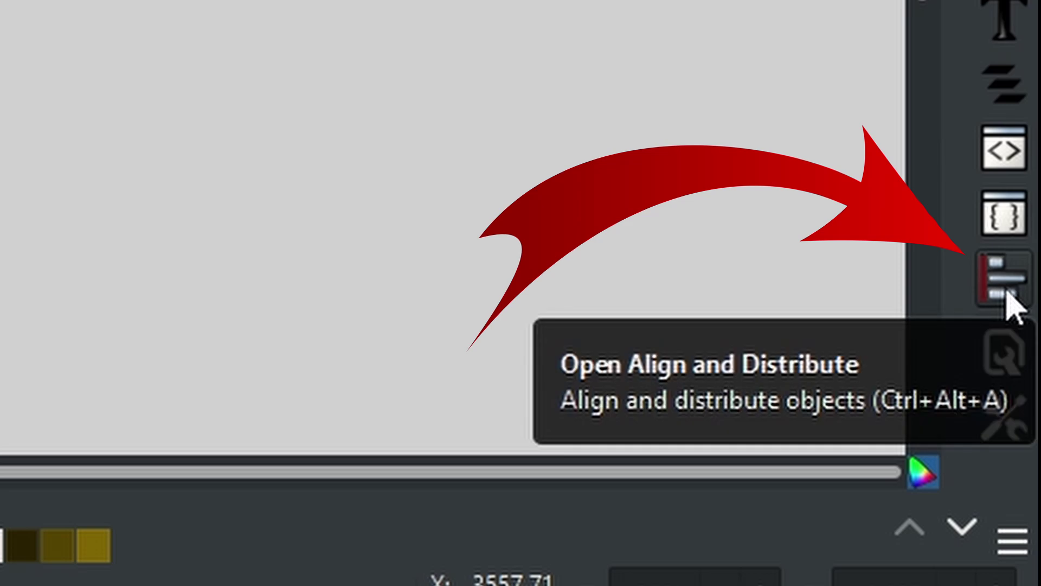
# - Centre the ellipse horizontally over the page-sized overlay using Align and Distribute
pyautogui.click(1005, 284)
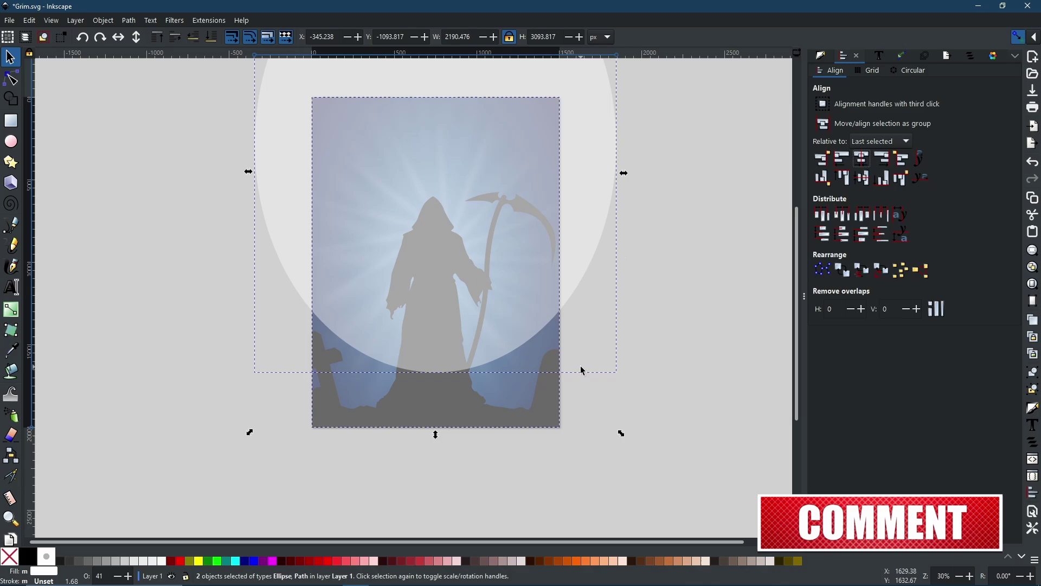
pyautogui.click(128, 21)
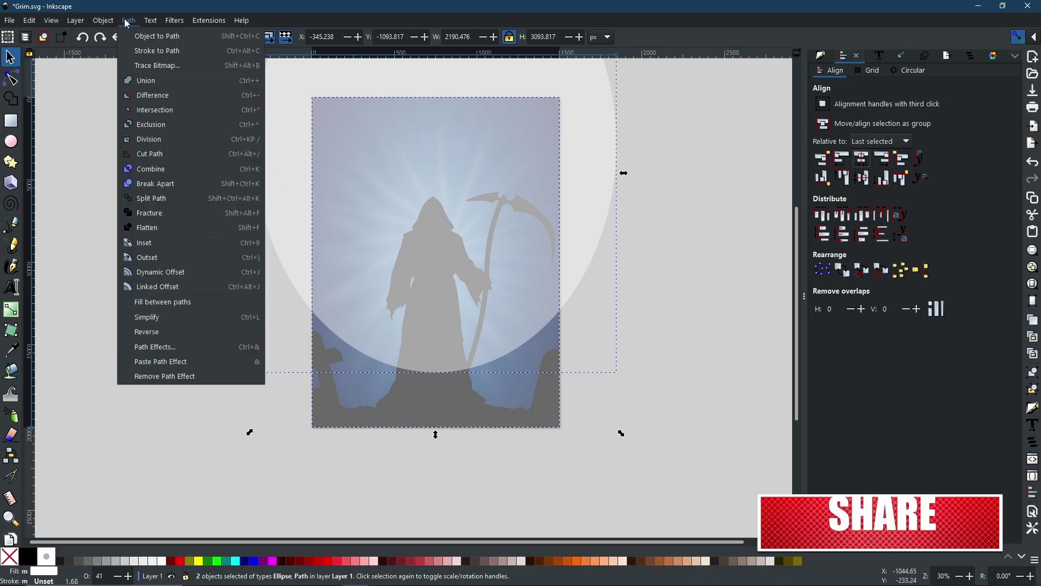
# - Subtract the ellipse from the overlay with Path > Difference, leaving a curved-top mist shape
pyautogui.click(154, 96)
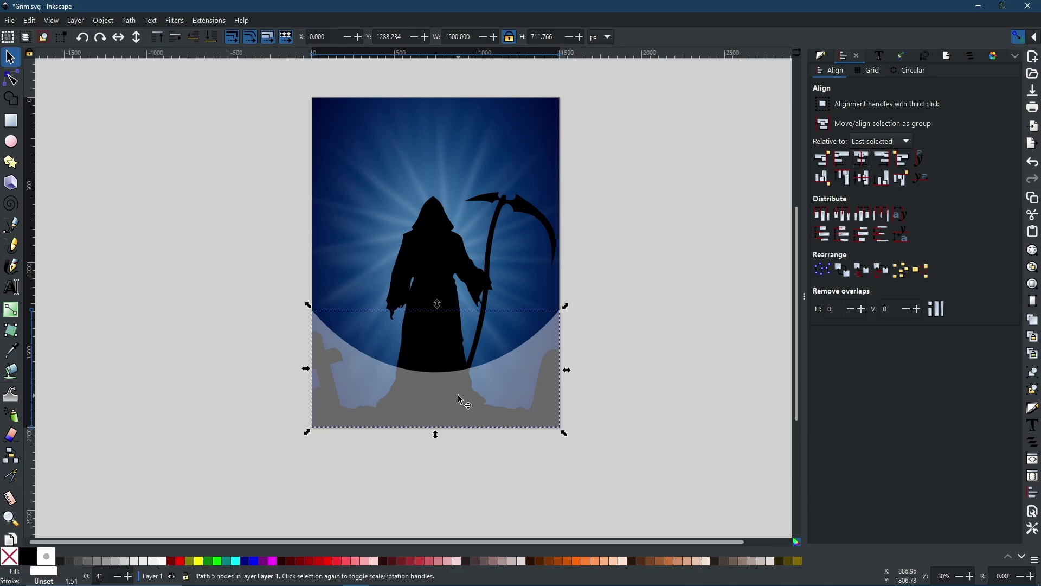
# - Duplicate the mist shape, stretch the copy taller, and lower it behind the reaper
pyautogui.rightClick(507, 384)
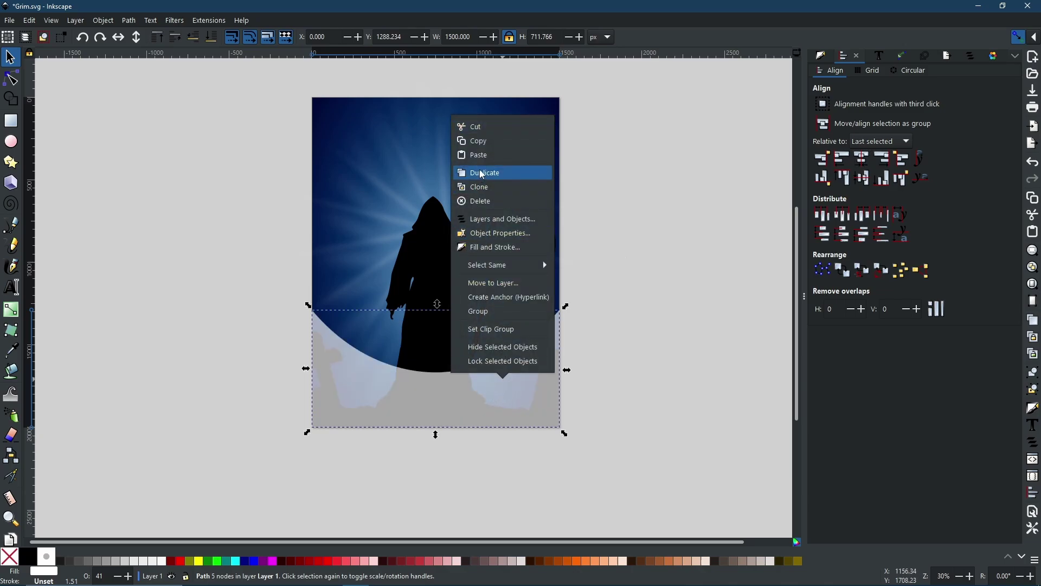
pyautogui.click(386, 388)
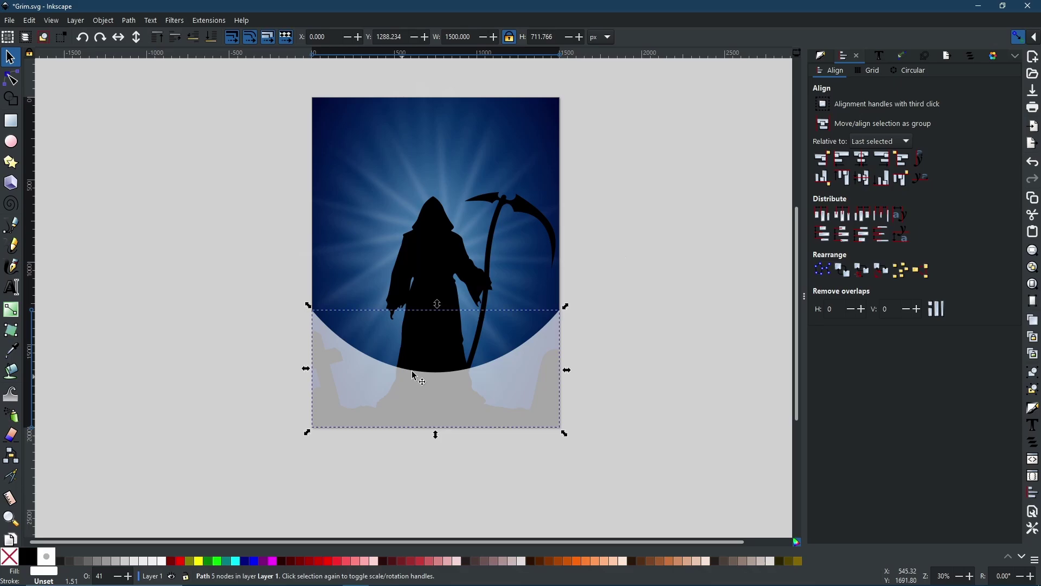
pyautogui.moveTo(439, 307); pyautogui.dragTo(438, 203)
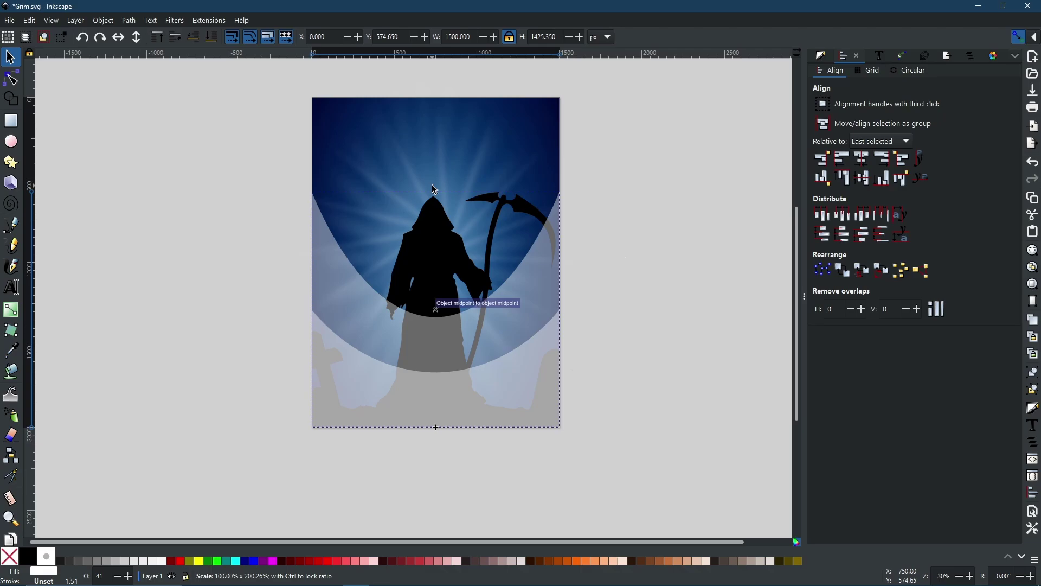
pyautogui.moveTo(435, 181); pyautogui.dragTo(436, 182)
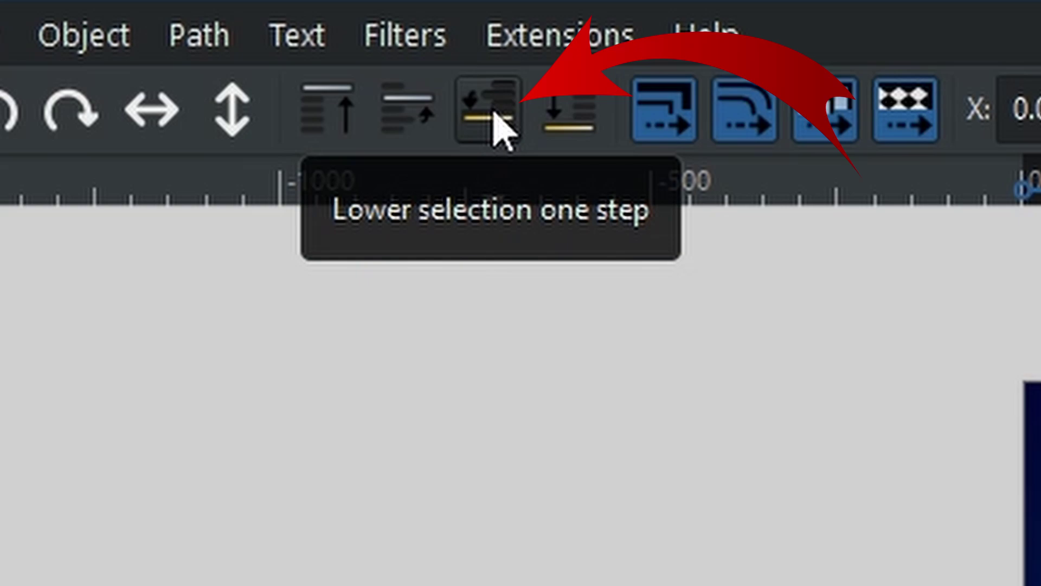
pyautogui.click(495, 115)
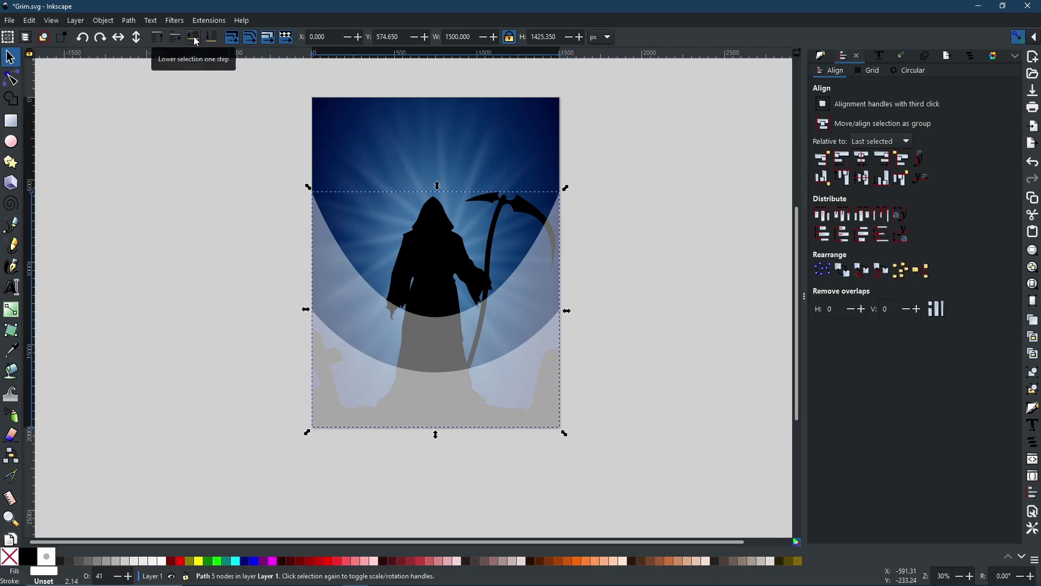
pyautogui.click(193, 37)
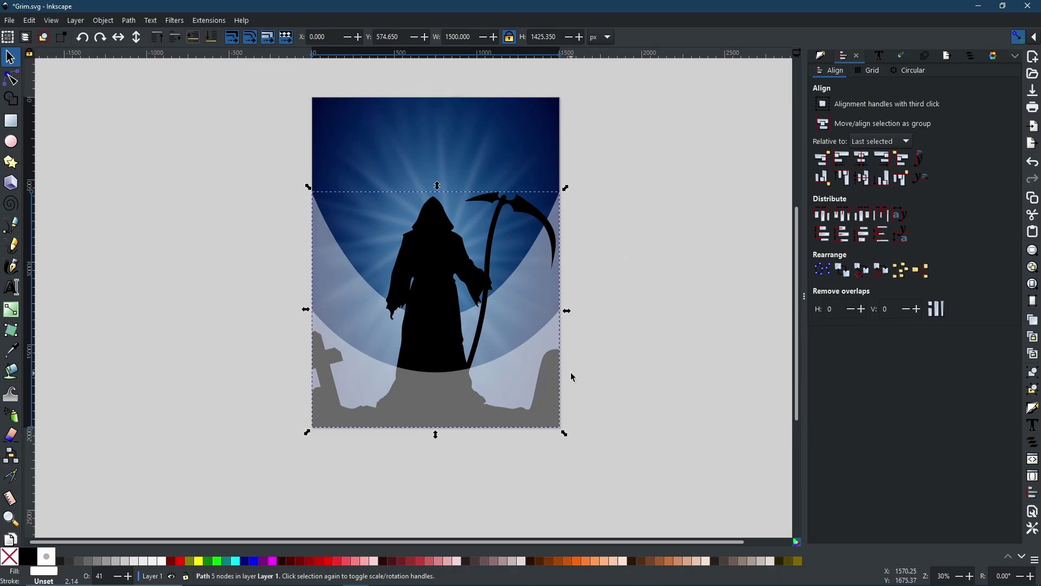
# - Hide the side panels, fit the page in the window, and select the lower mist path
pyautogui.click(598, 288)
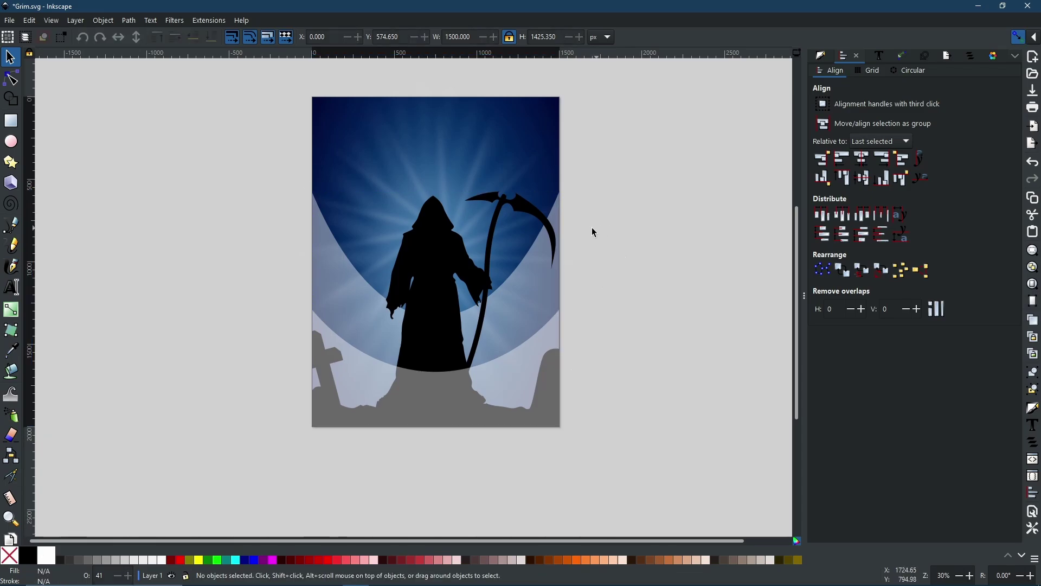
pyautogui.press('F12')
pyautogui.press('5')
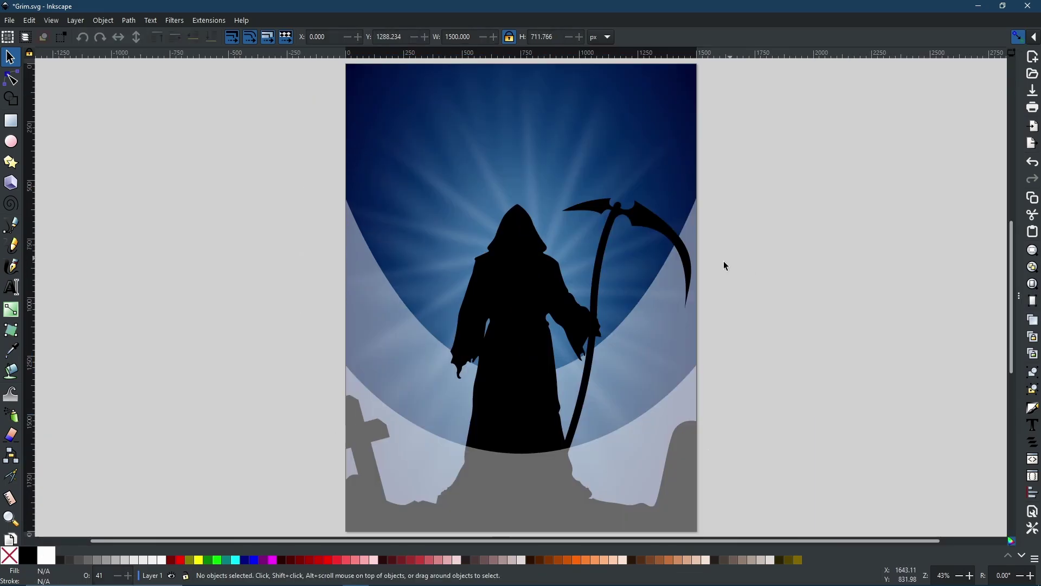
pyautogui.click(479, 470)
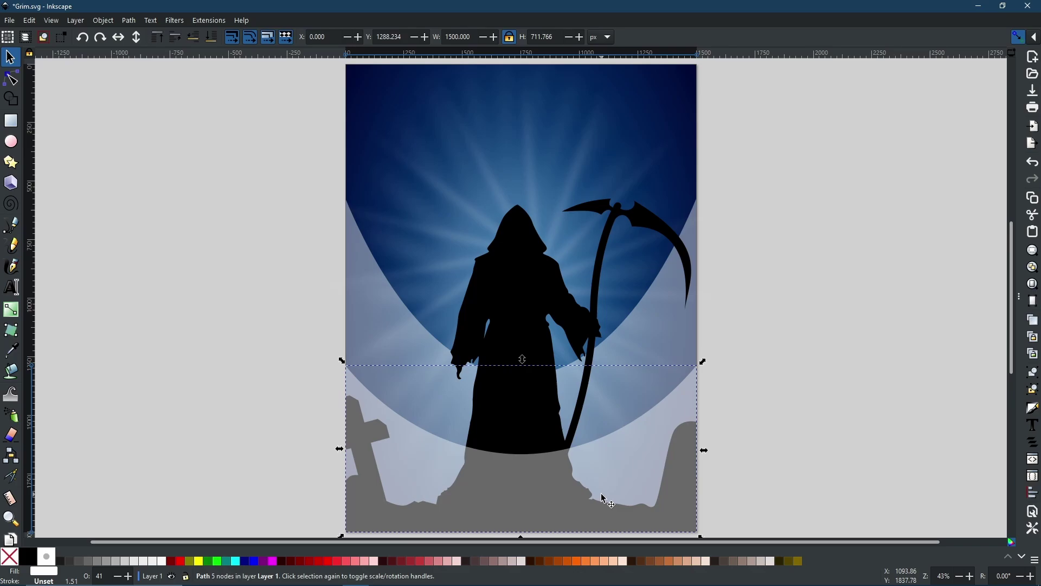
# - Open Filters > Filter Gallery for the selected lower mist path
pyautogui.click(174, 20)
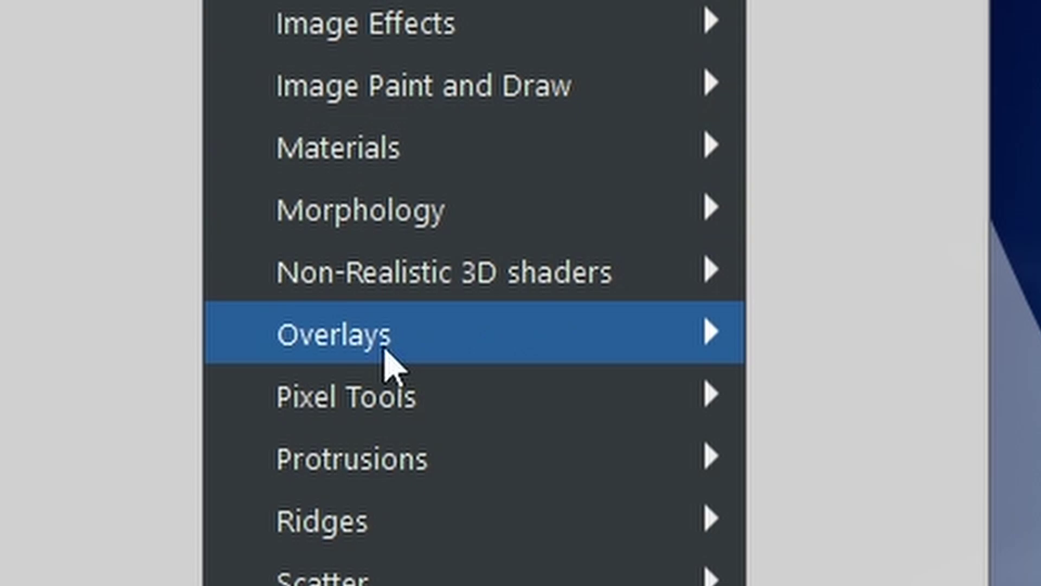
pyautogui.moveTo(406, 360)
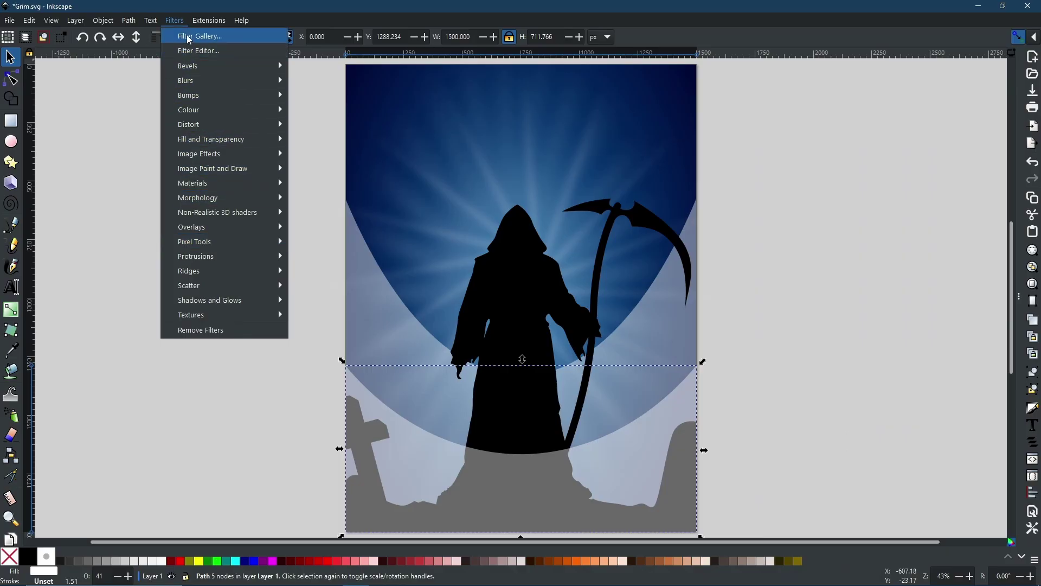
pyautogui.click(189, 36)
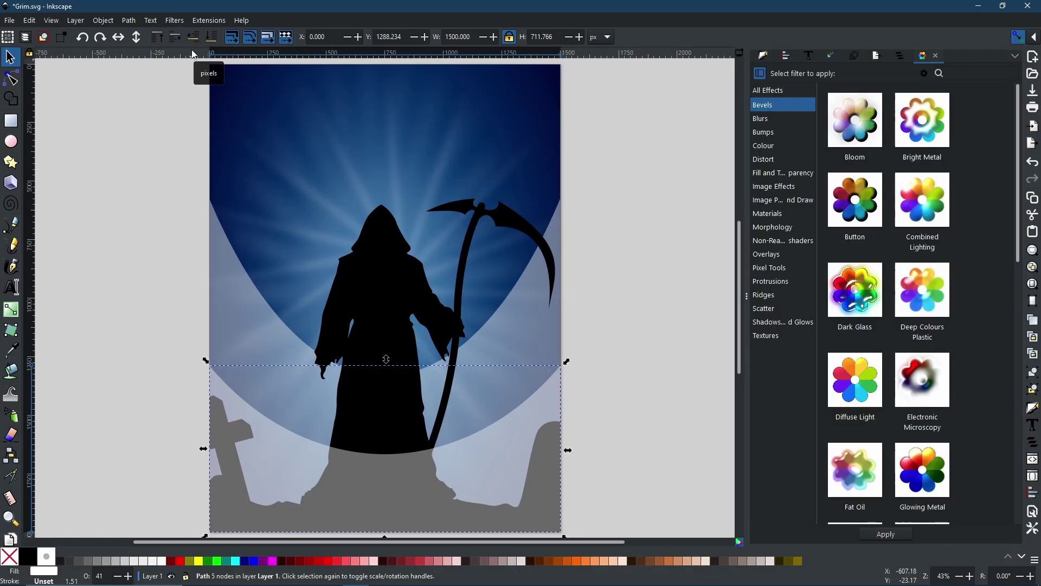
# - Apply the Watercolour filter, found by searching 'water' in All Effects, to the lower mist
pyautogui.click(771, 94)
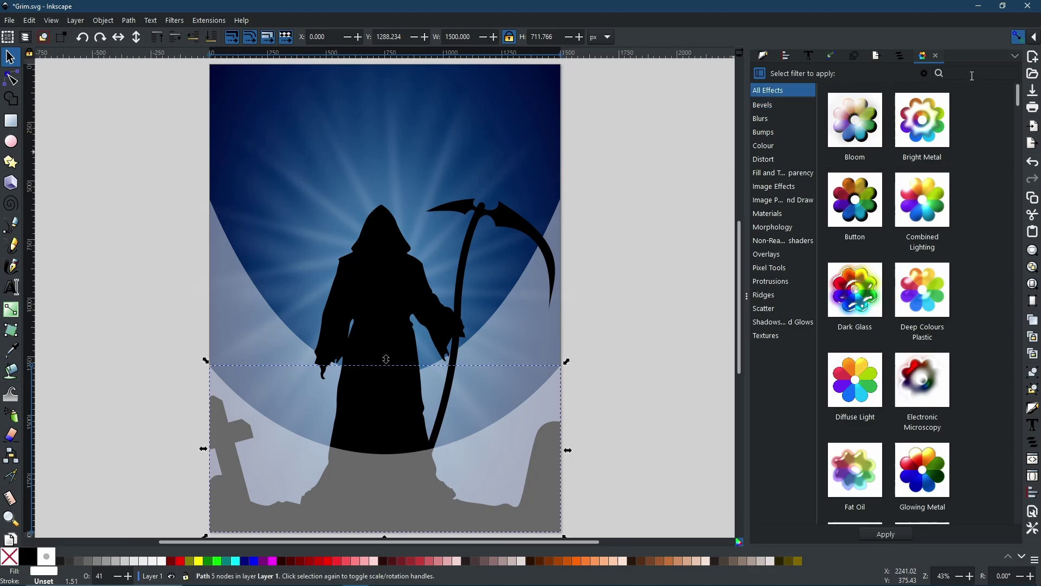
pyautogui.click(972, 76)
pyautogui.write('water')
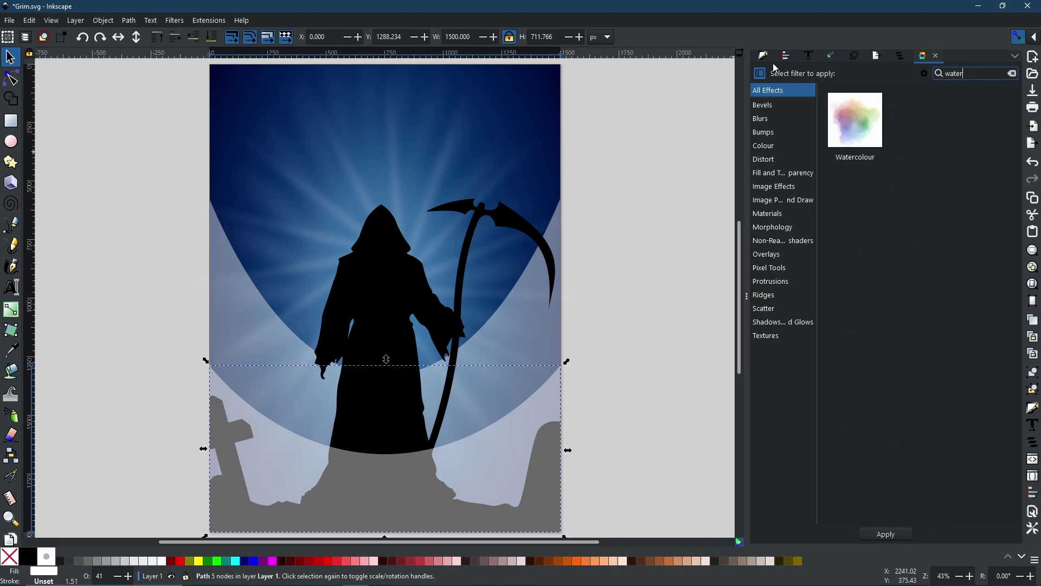
pyautogui.click(857, 136)
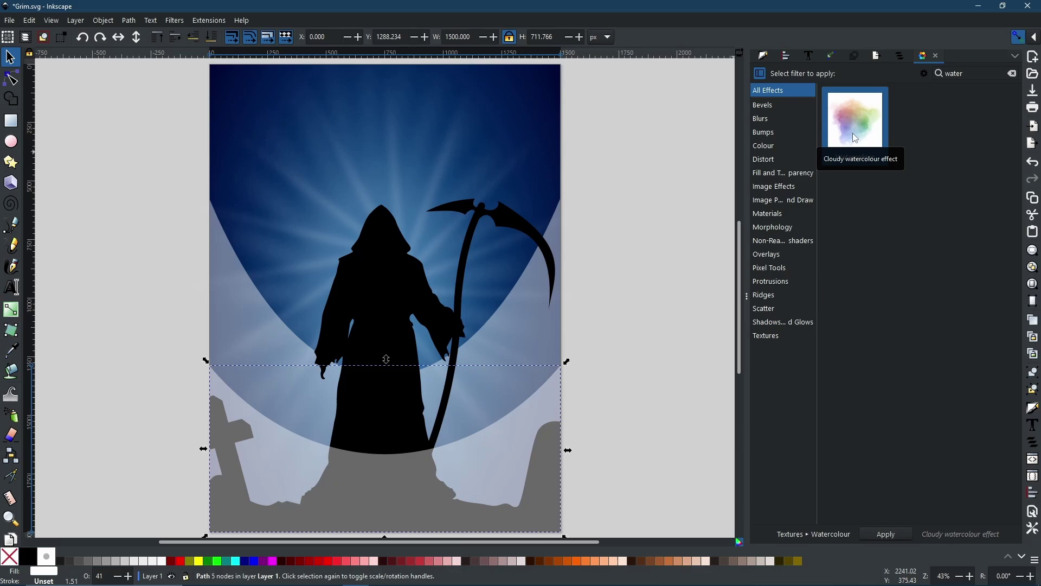
pyautogui.click(887, 534)
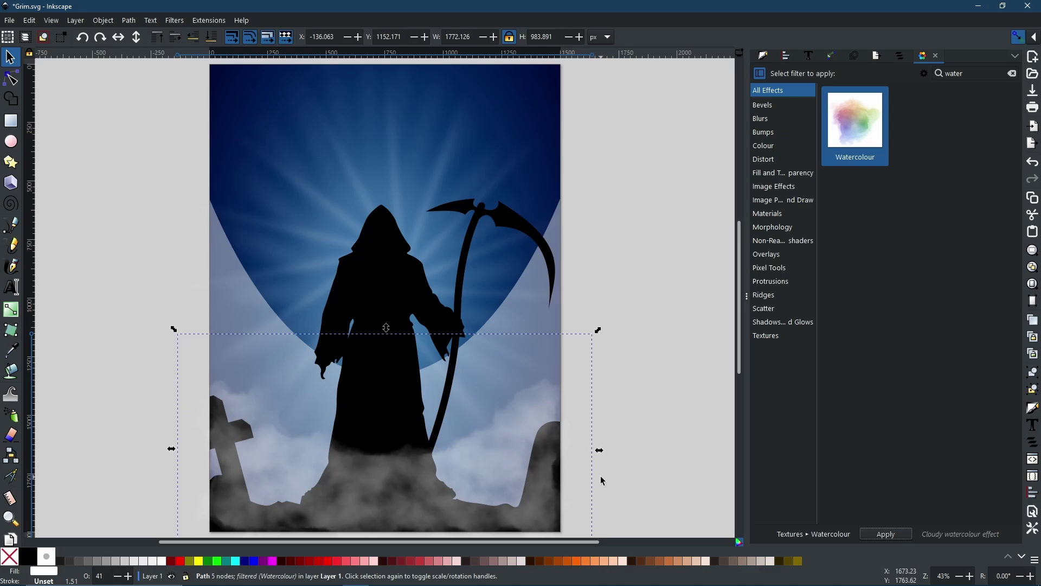
# - Set the mist to 37% blur and about 29% opacity with a linear gradient fill
pyautogui.click(764, 57)
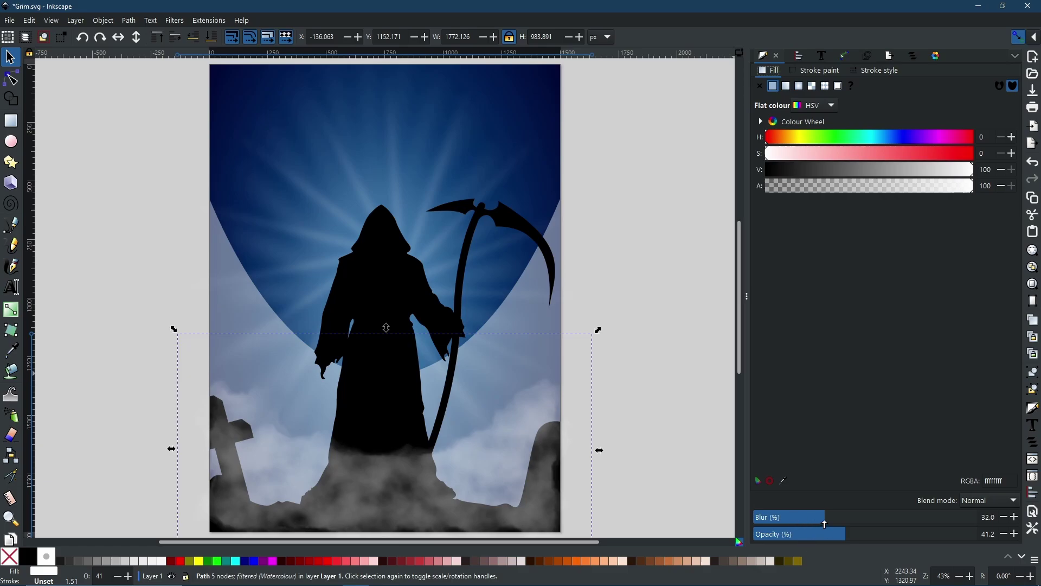
pyautogui.moveTo(827, 521); pyautogui.dragTo(815, 542)
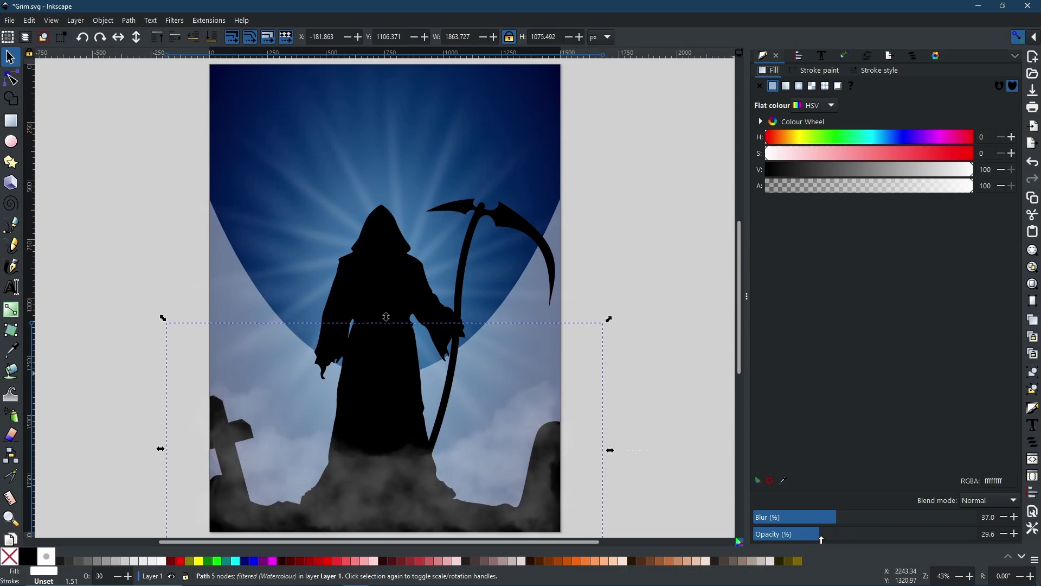
pyautogui.moveTo(821, 539); pyautogui.dragTo(808, 539)
pyautogui.click(786, 87)
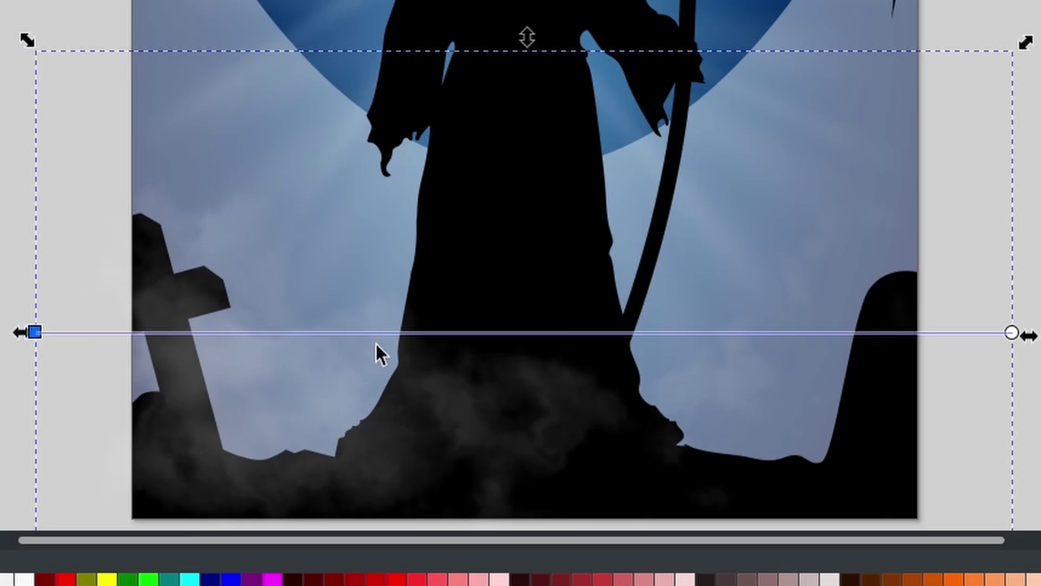
# - Make the gradient run vertically from the bottom centre up to the reaper's waist
pyautogui.moveTo(506, 407); pyautogui.dragTo(520, 518)
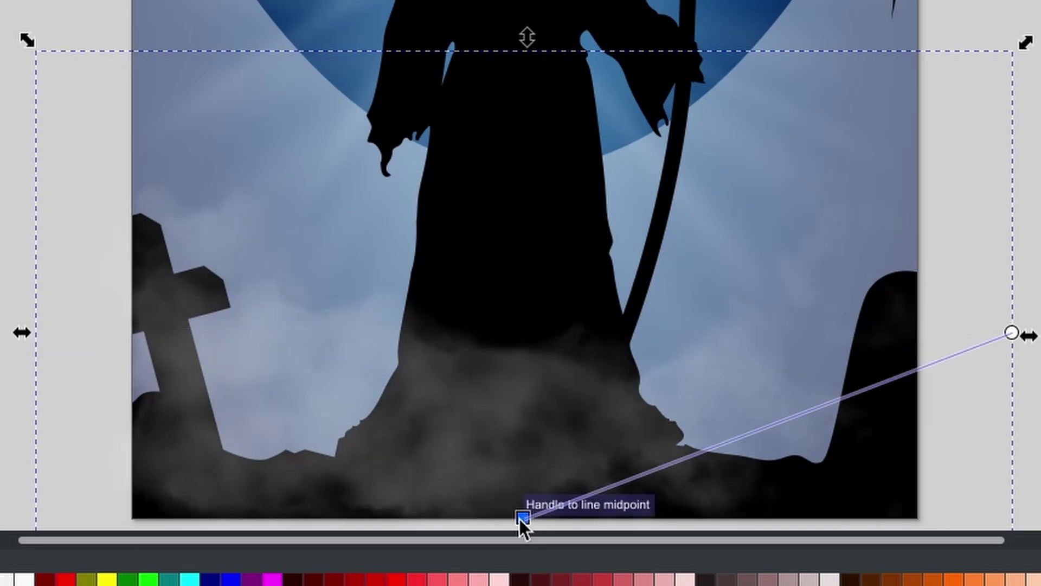
pyautogui.click(1012, 333)
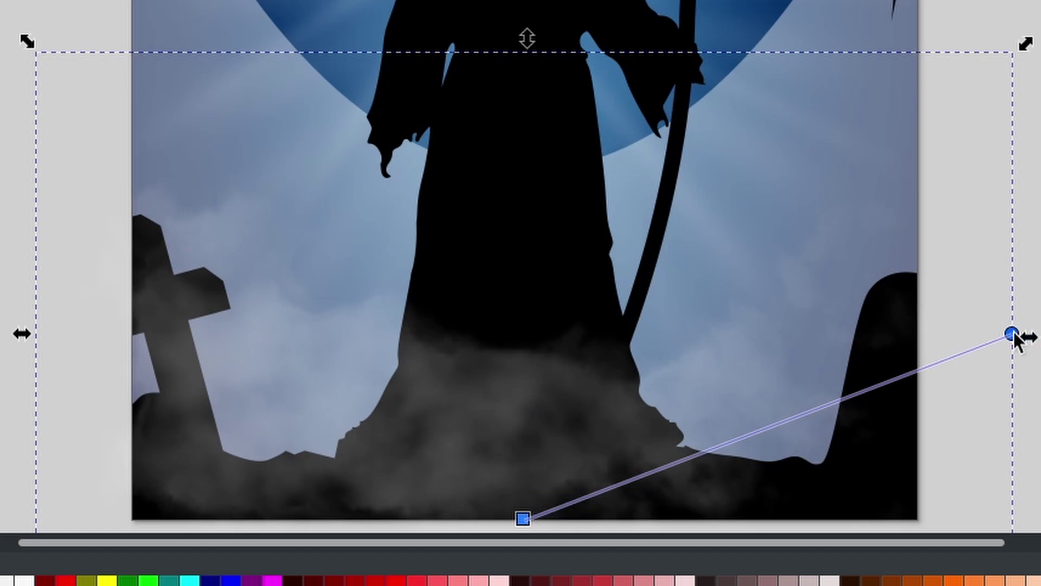
pyautogui.moveTo(686, 222); pyautogui.dragTo(549, 40)
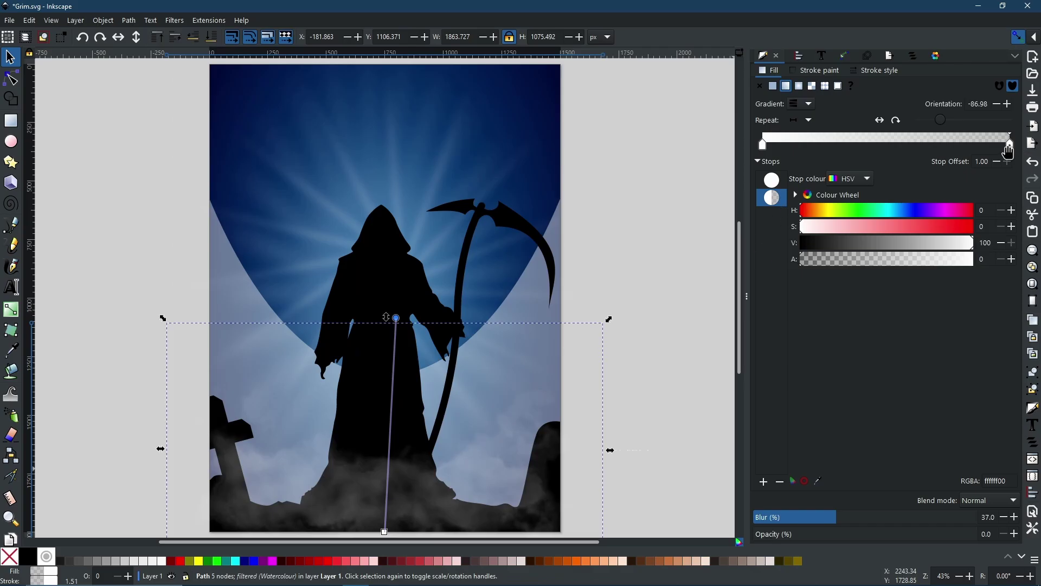
pyautogui.moveTo(1009, 152)
pyautogui.mouseDown()
pyautogui.moveTo(903, 147)
pyautogui.moveTo(1009, 142)
pyautogui.mouseUp()
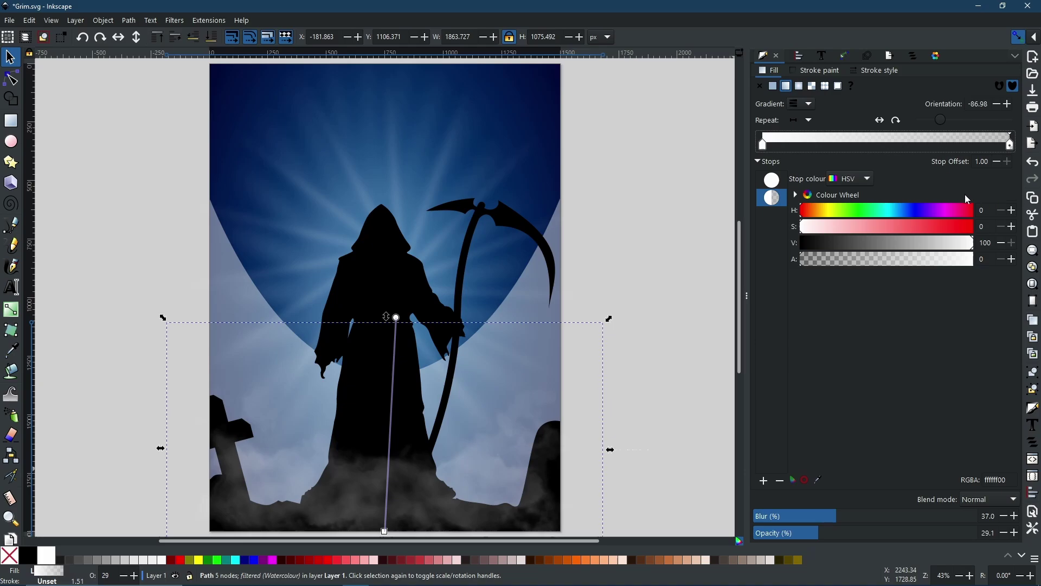
# - Colour the gradient's starting stop light blue with hue 202 and saturation 73
pyautogui.click(775, 182)
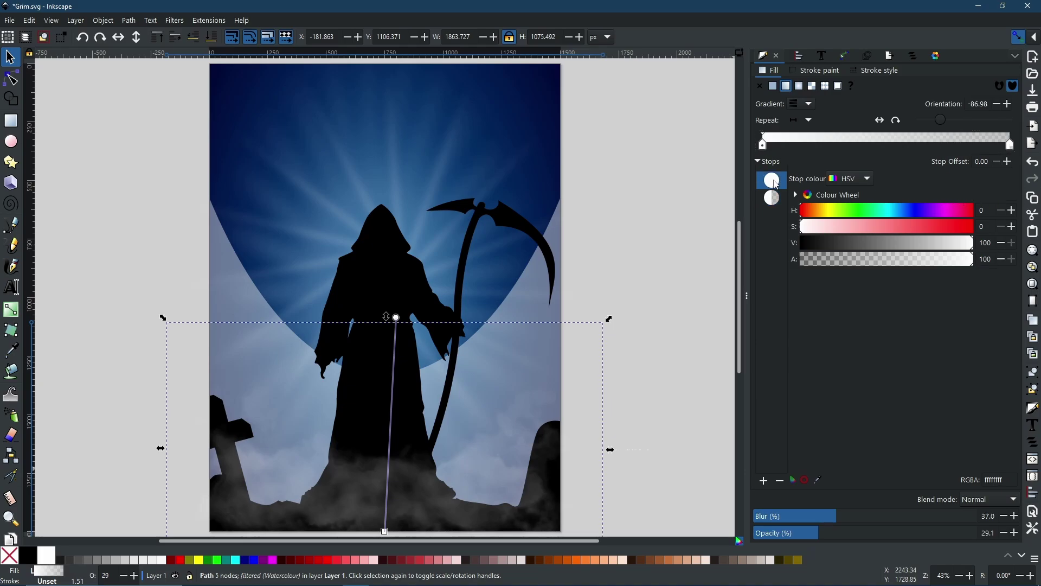
pyautogui.click(898, 210)
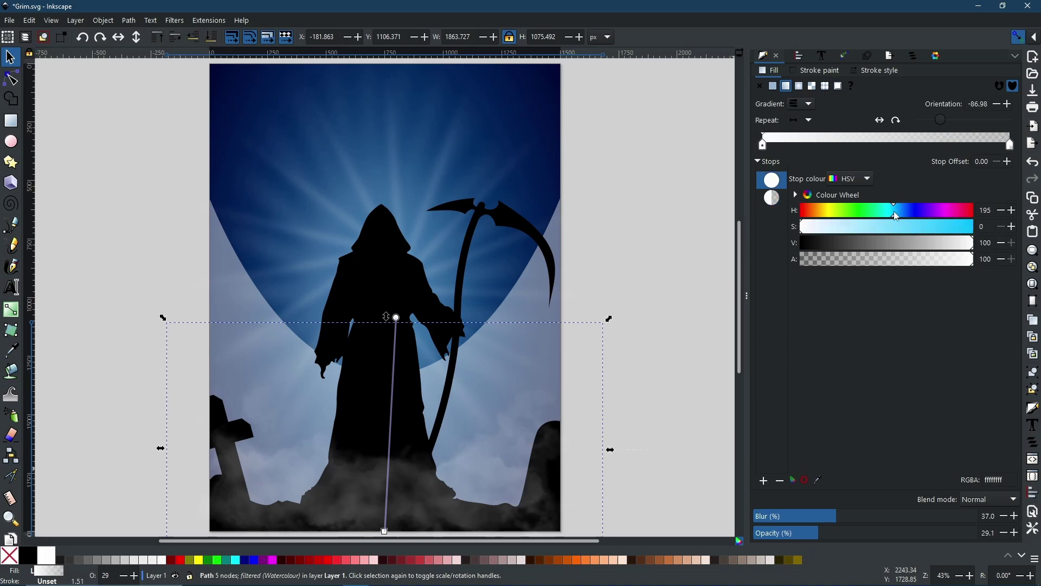
pyautogui.moveTo(916, 227)
pyautogui.mouseDown()
pyautogui.moveTo(971, 233)
pyautogui.moveTo(929, 216)
pyautogui.mouseUp()
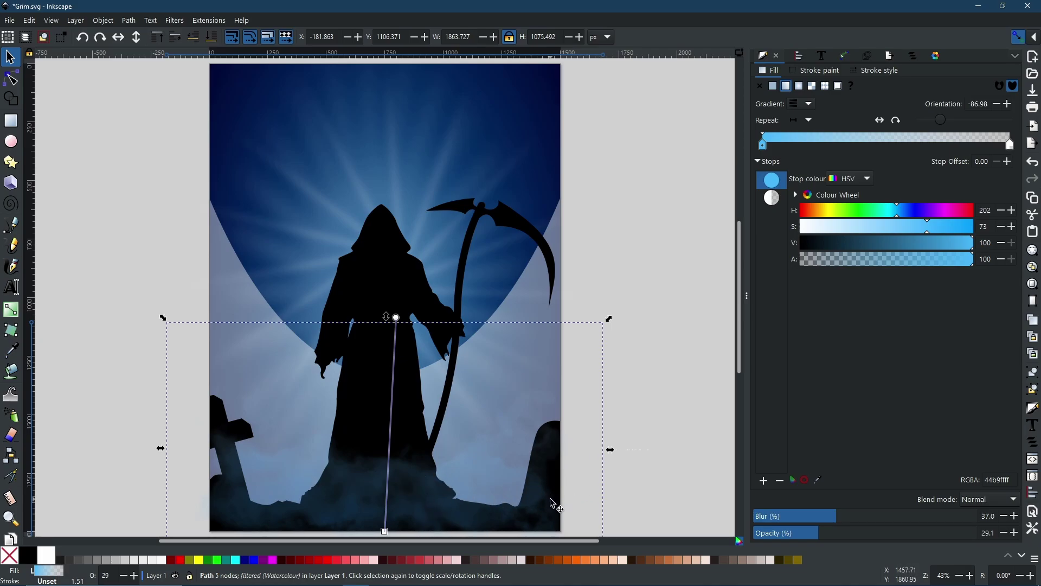
# - Apply Filters > Textures > Watercolour to the pale arch behind the reaper, blurred to 23.6
pyautogui.click(232, 278)
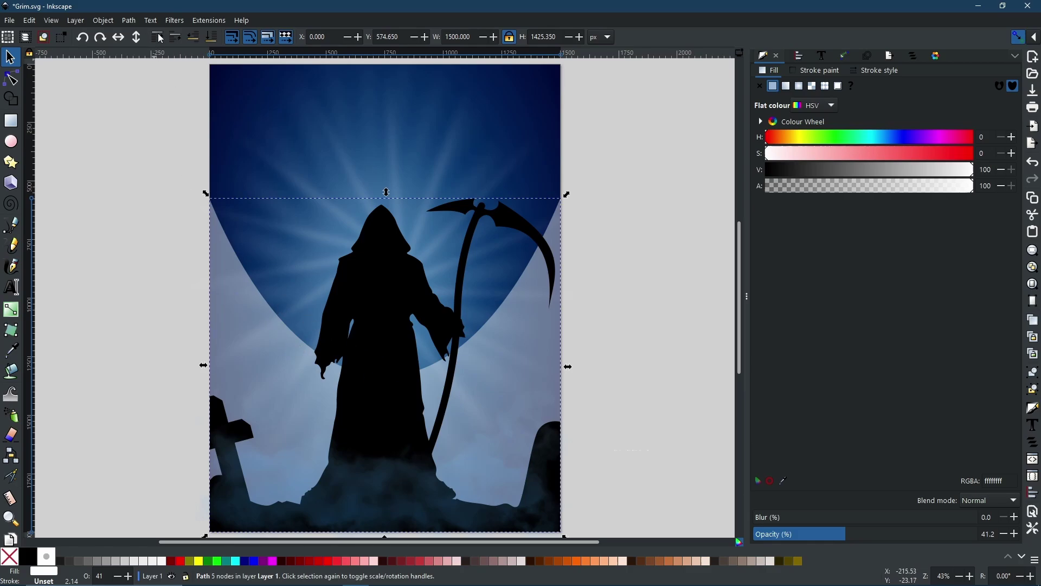
pyautogui.click(172, 21)
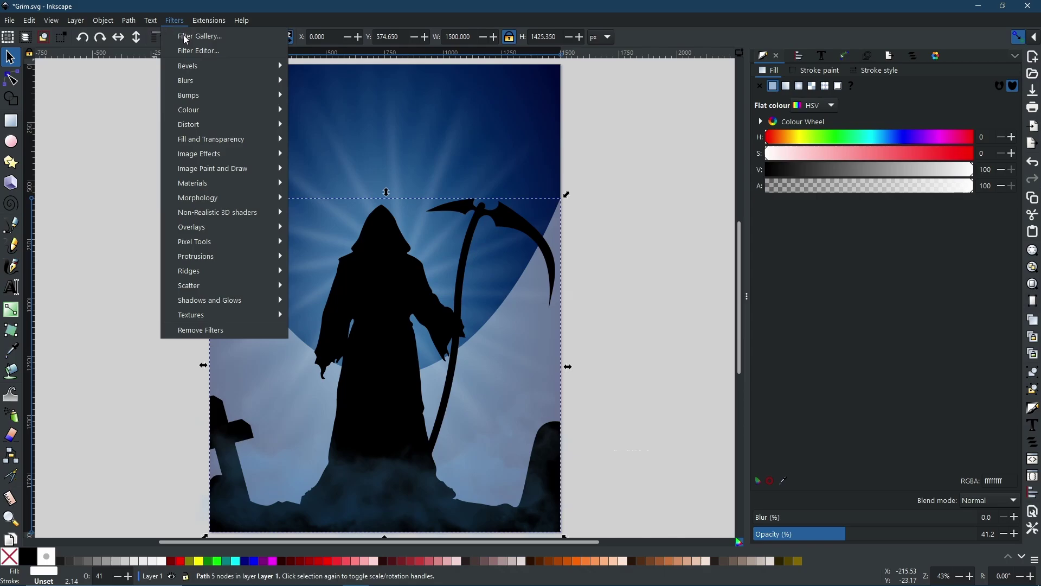
pyautogui.moveTo(237, 317)
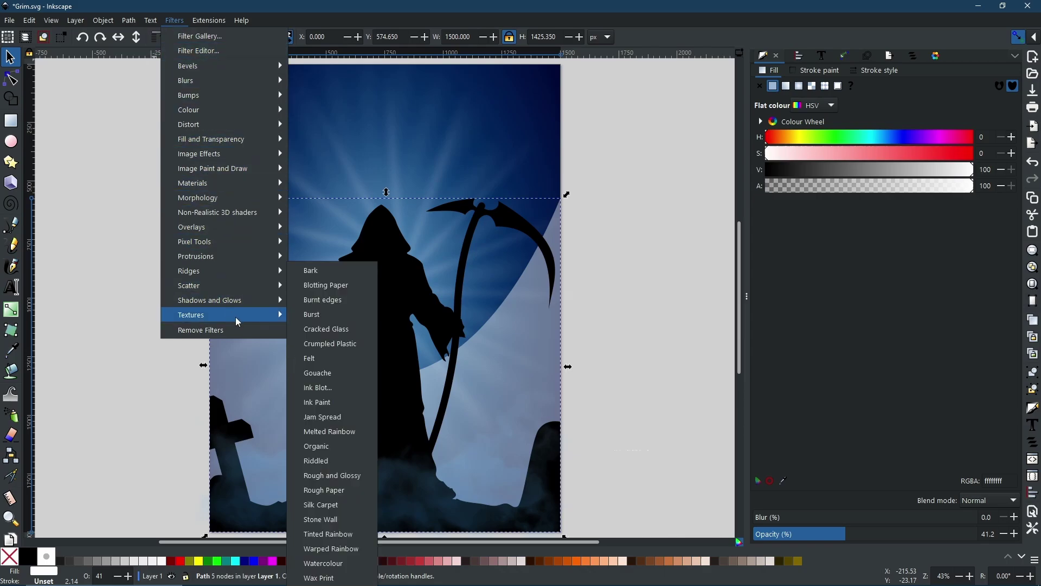
pyautogui.click(324, 563)
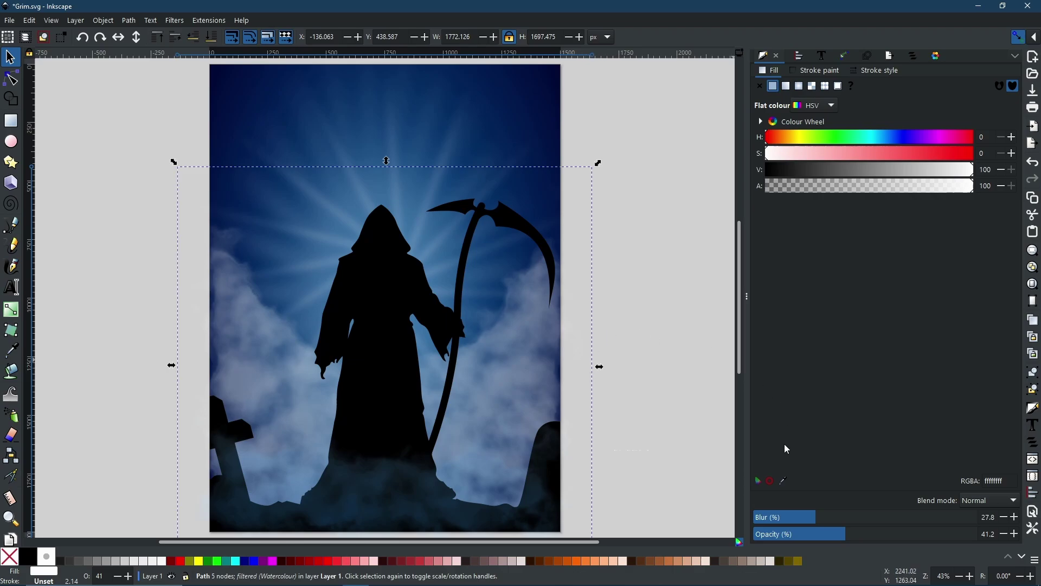
pyautogui.click(803, 517)
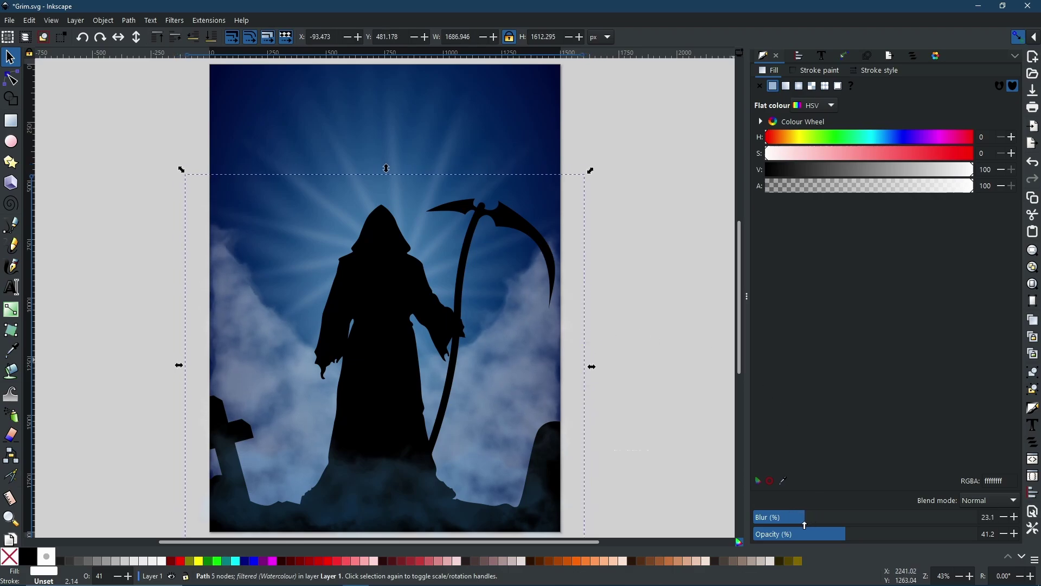
pyautogui.moveTo(804, 523); pyautogui.dragTo(819, 540)
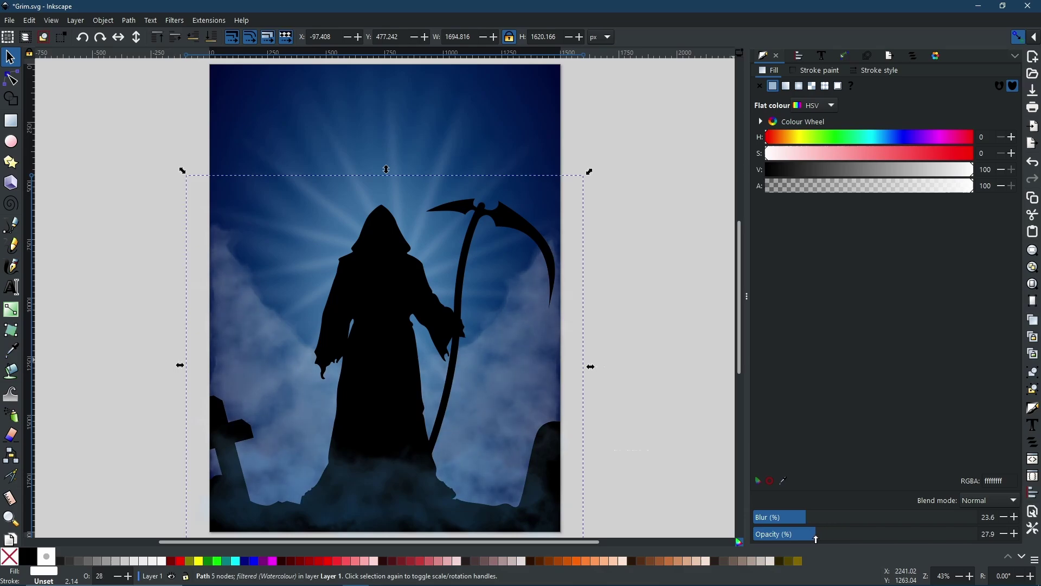
# - Apply a radial gradient to the cloud layer and stretch it wide, up toward the page top
pyautogui.click(800, 87)
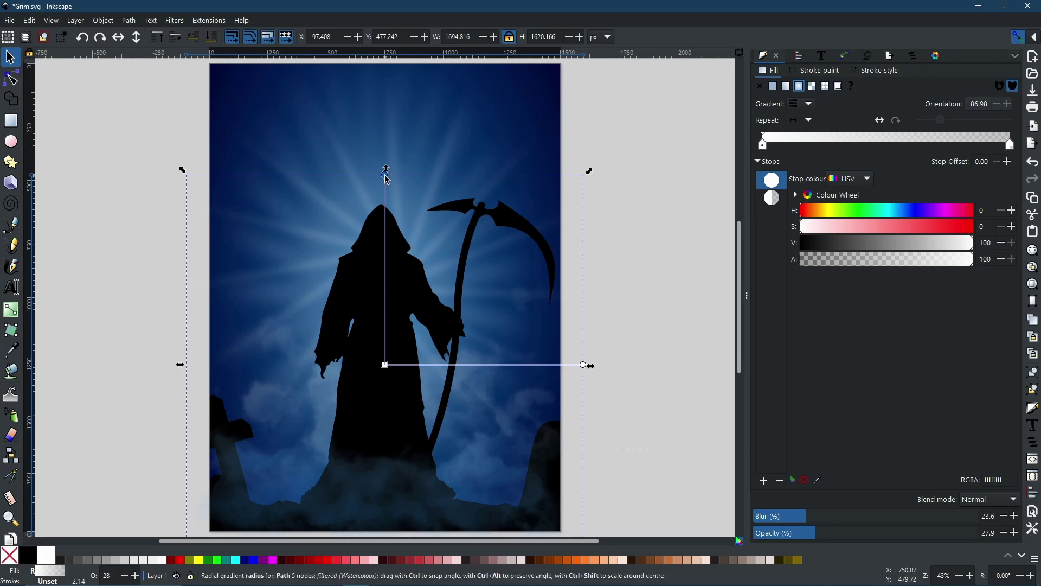
pyautogui.moveTo(387, 181); pyautogui.dragTo(391, 123)
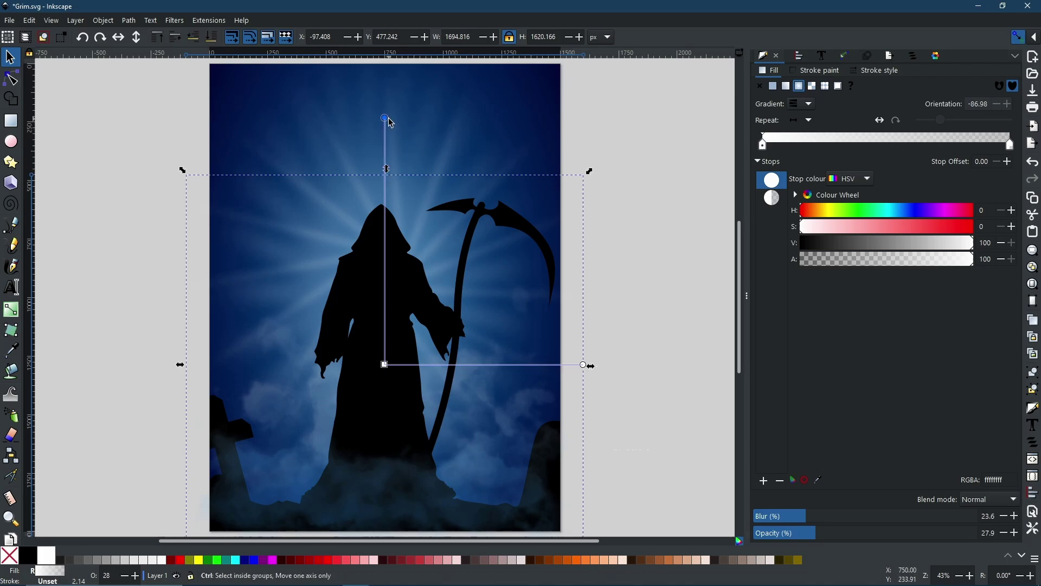
pyautogui.click(585, 366)
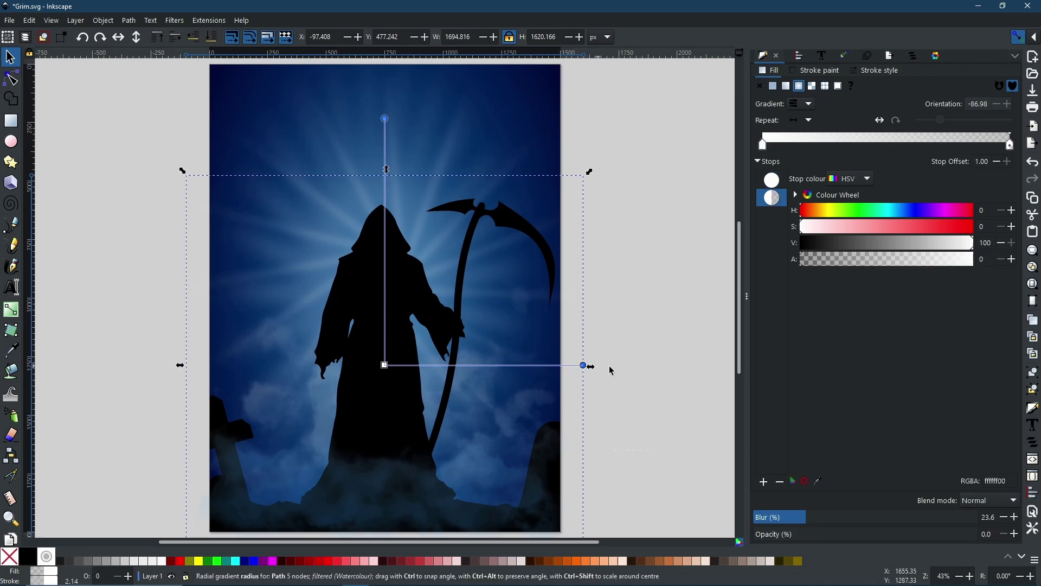
pyautogui.moveTo(611, 371); pyautogui.dragTo(685, 376)
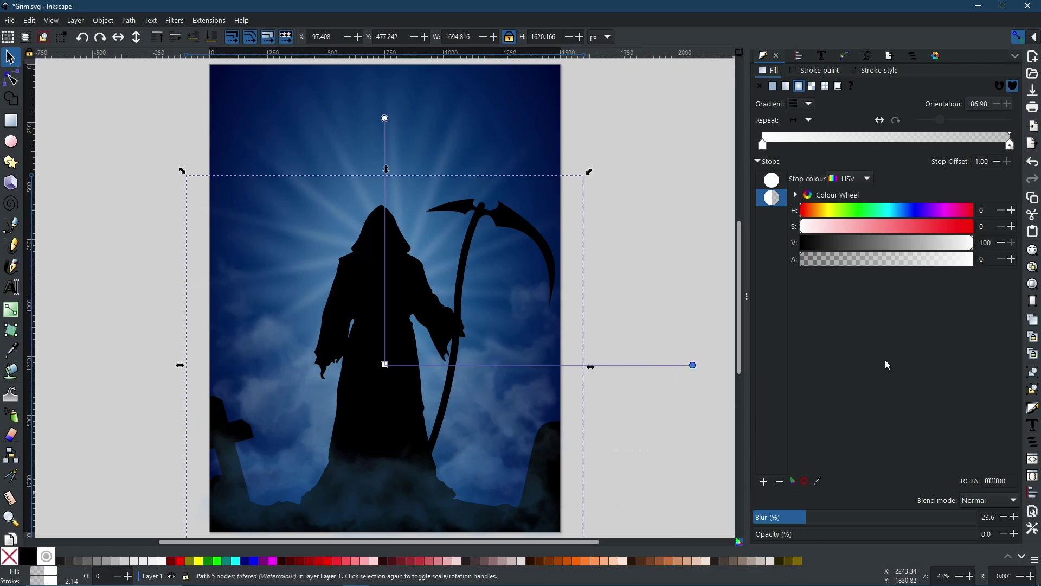
# - Set the gradient's end stop to translucent purple (H 268, S 82, A 31)
pyautogui.moveTo(830, 264); pyautogui.dragTo(858, 254)
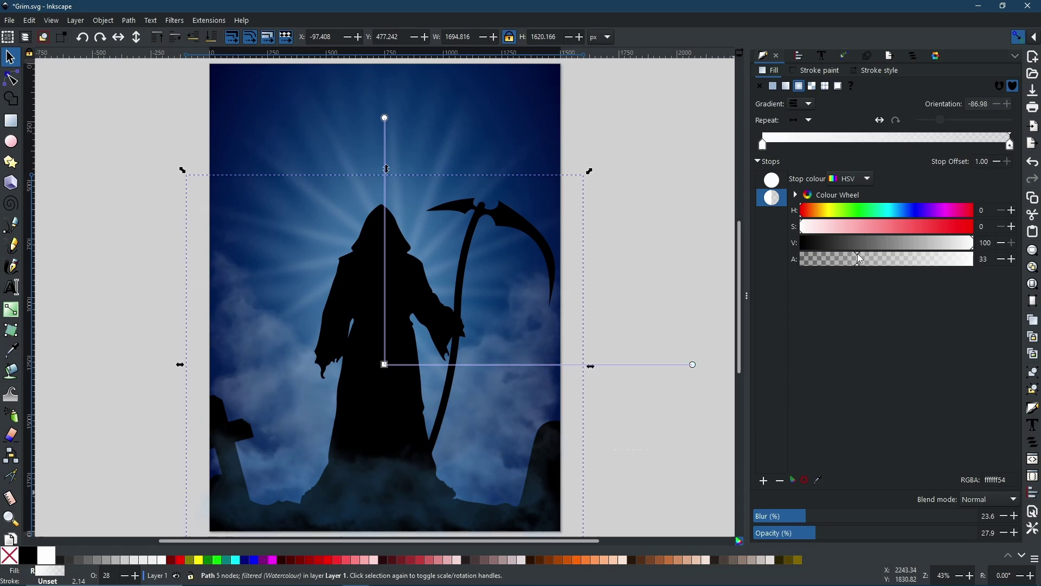
pyautogui.click(915, 212)
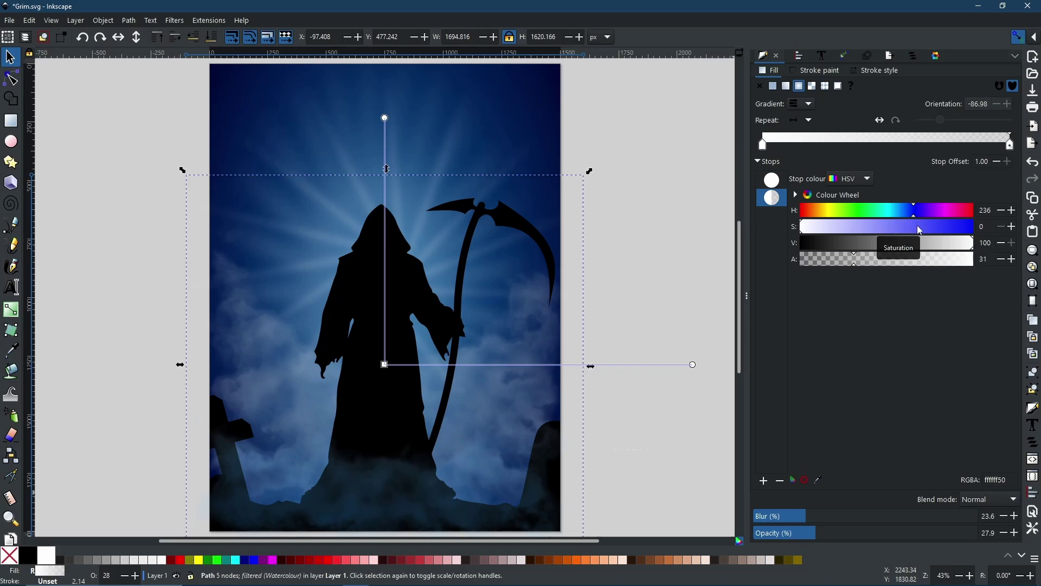
pyautogui.moveTo(918, 227); pyautogui.dragTo(892, 243)
pyautogui.moveTo(954, 227); pyautogui.dragTo(972, 249)
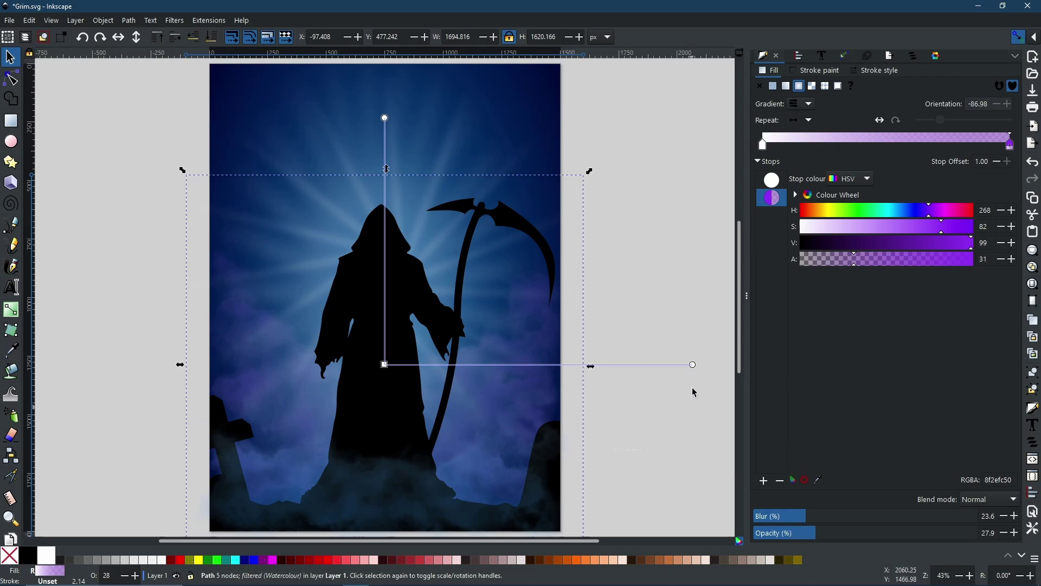
pyautogui.click(693, 365)
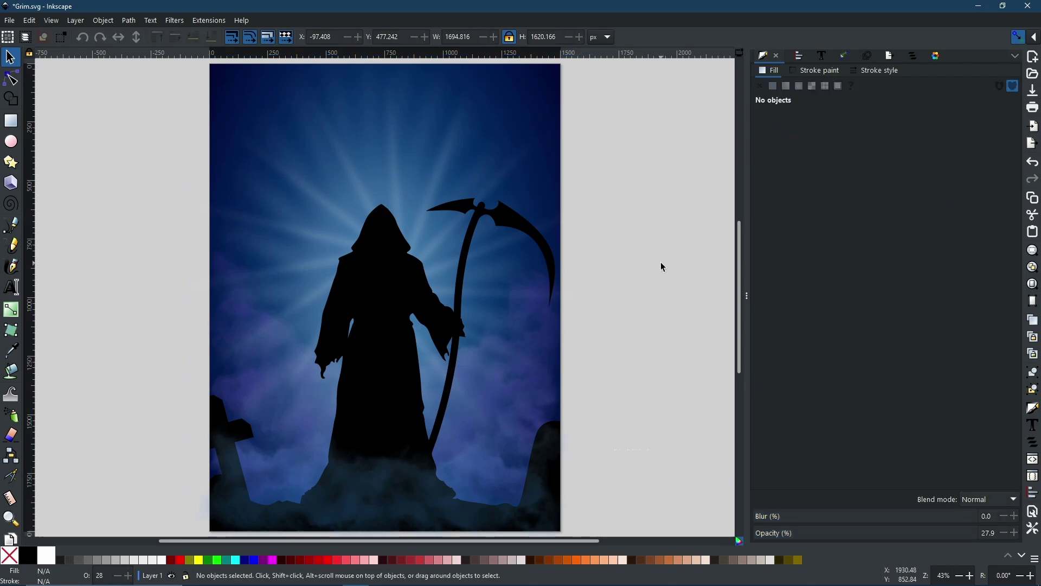